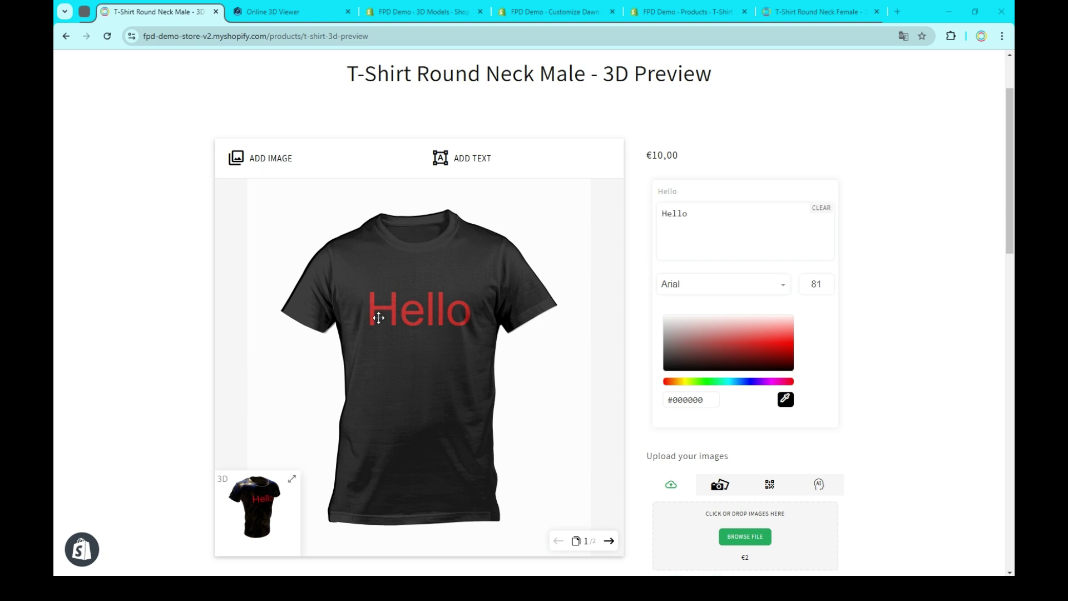
Rotate the enlarged 3D shirt preview to compare its Goodbye back and Hello front.
left_click(292, 481)
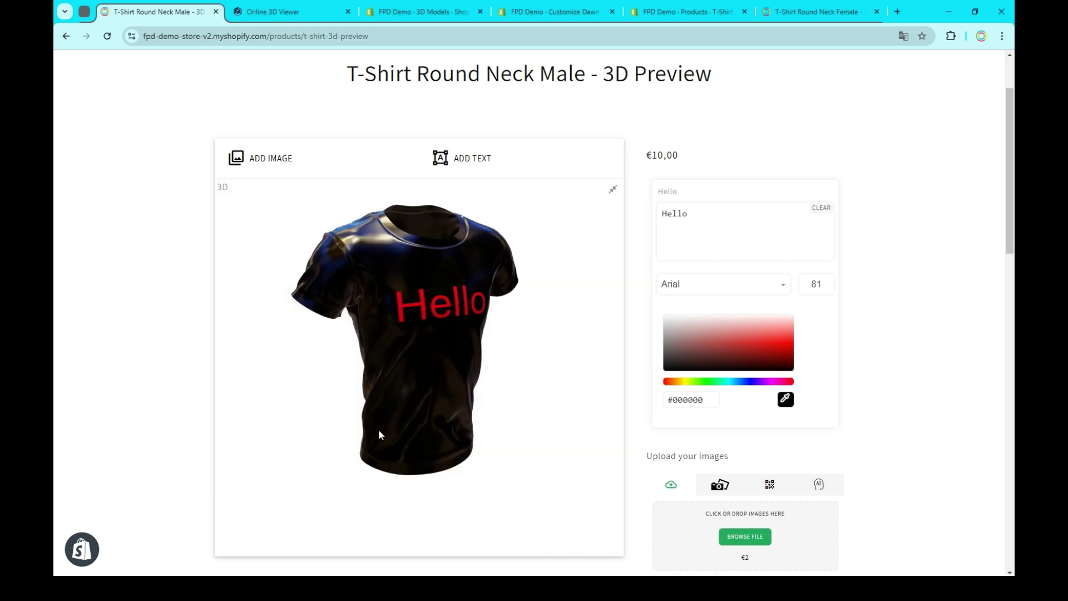
left_click_drag(462, 351, 256, 348)
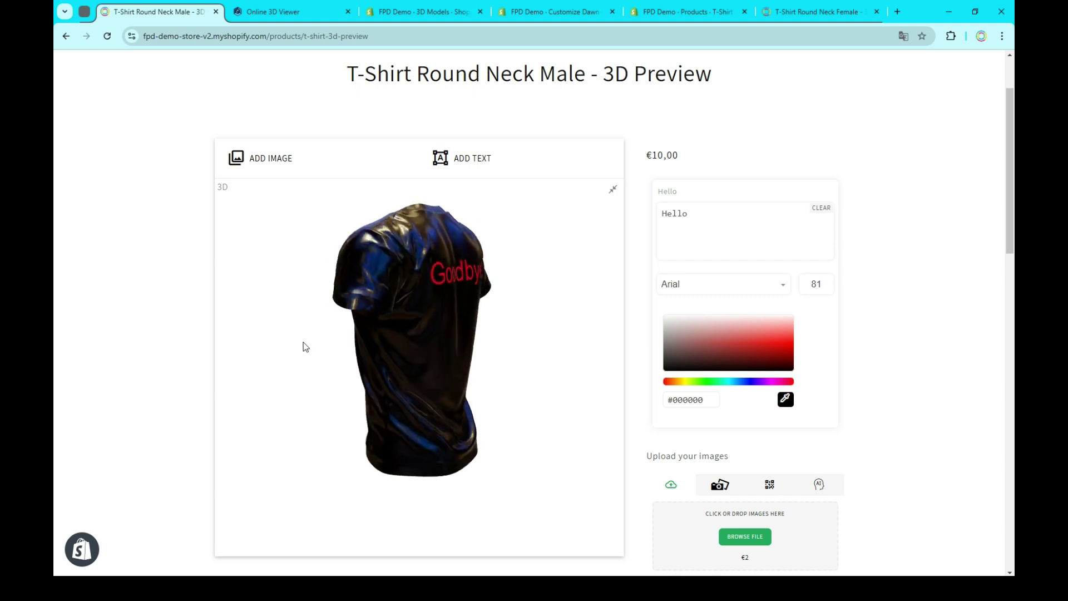
left_click_drag(256, 349, 384, 347)
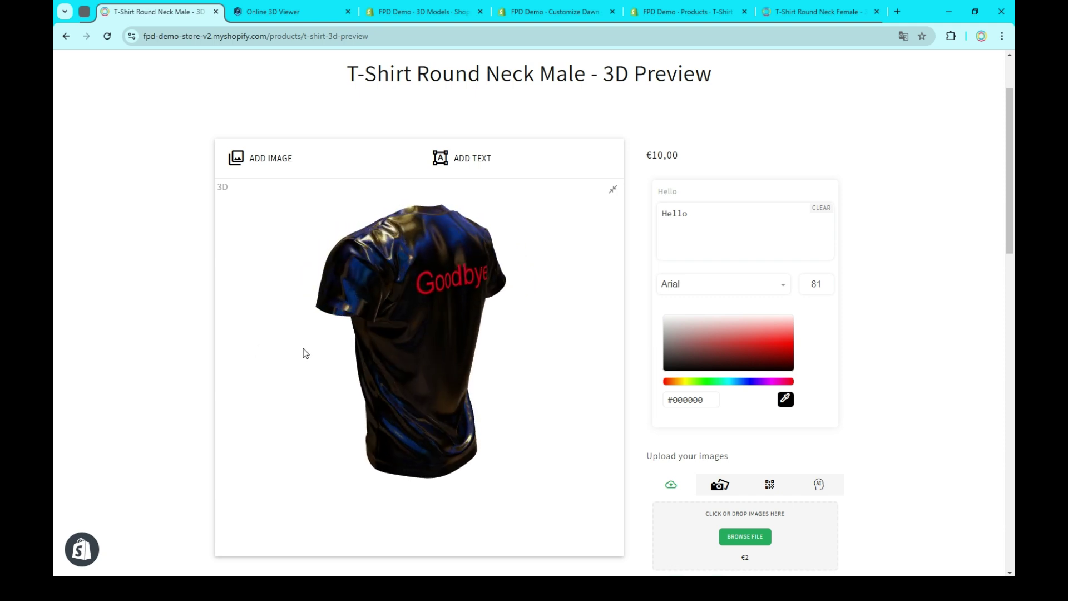
left_click(613, 190)
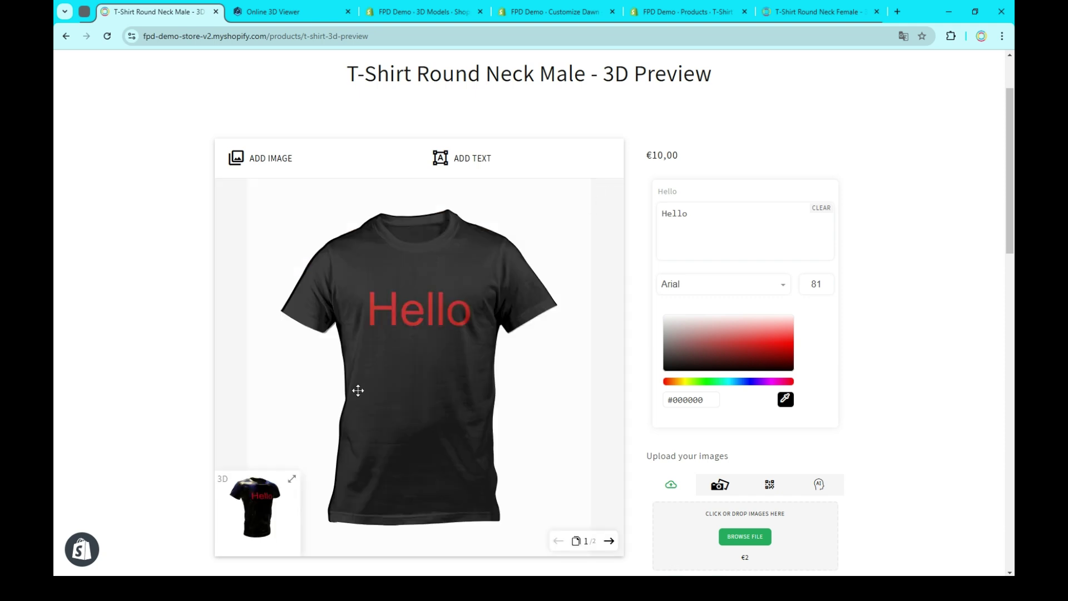
Highlight the base, custom and custom_1 meshes of 3dwomenshirt.fbx while orbiting the model.
left_click(281, 14)
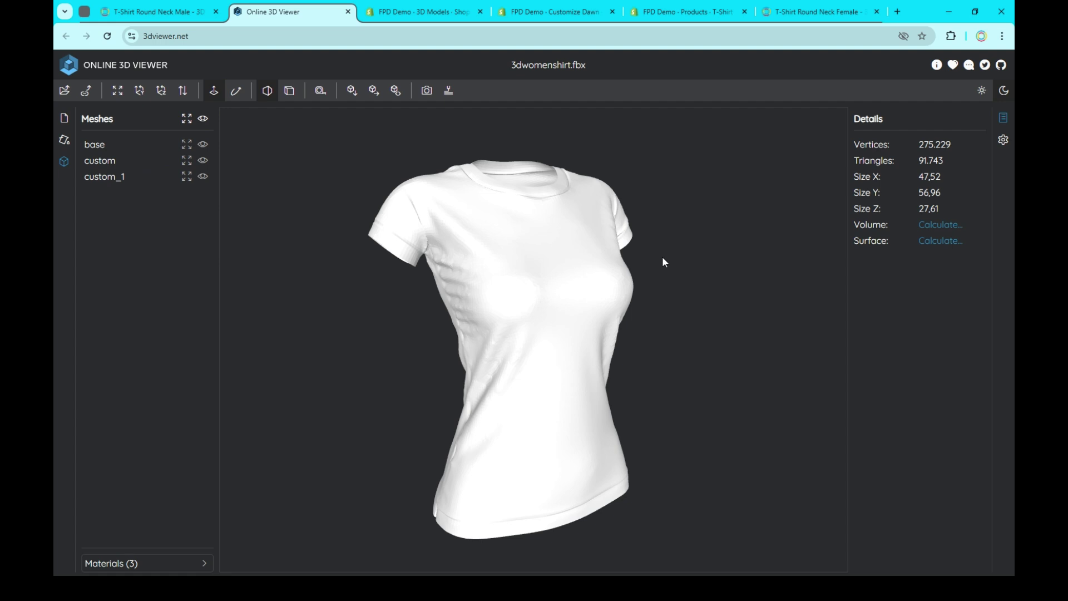
mouse_move(584, 285)
left_mouse_down()
mouse_move(423, 289)
mouse_move(328, 271)
mouse_move(527, 289)
mouse_move(590, 268)
mouse_move(579, 291)
left_mouse_up()
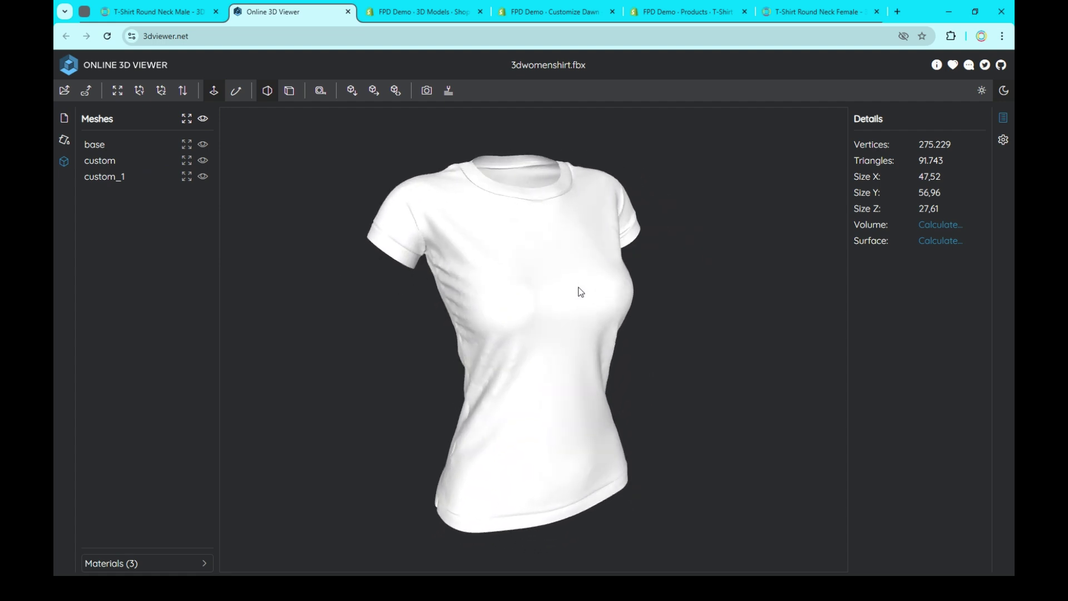
left_click(97, 147)
mouse_move(598, 301)
left_mouse_down()
mouse_move(504, 329)
mouse_move(360, 282)
mouse_move(456, 308)
mouse_move(568, 305)
mouse_move(782, 273)
mouse_move(584, 286)
mouse_move(593, 309)
left_mouse_up()
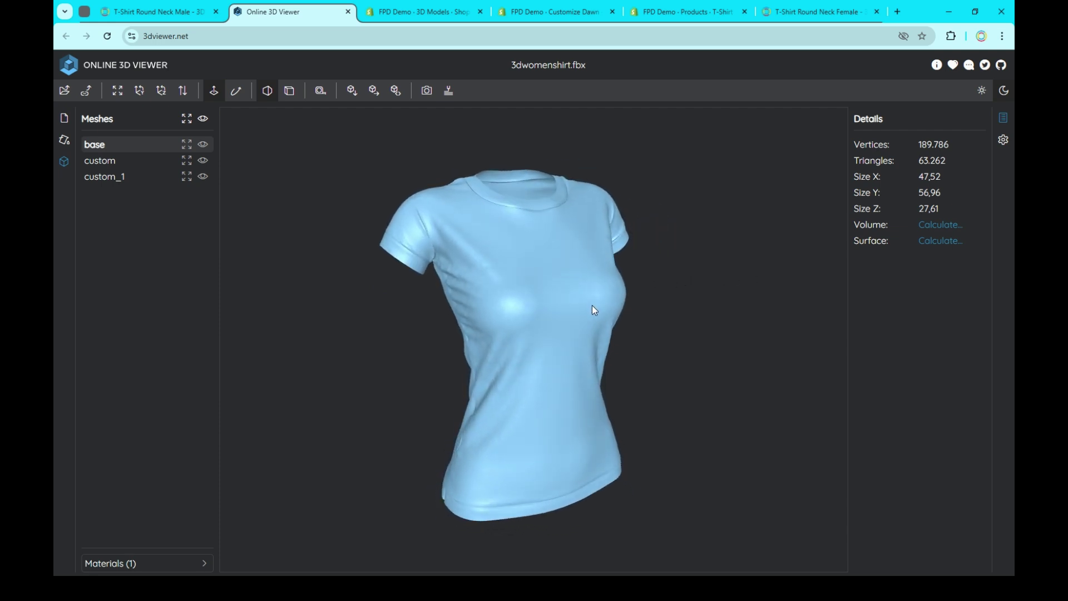
left_click(106, 164)
mouse_move(566, 336)
left_mouse_down()
mouse_move(328, 332)
mouse_move(442, 351)
mouse_move(558, 331)
left_mouse_up()
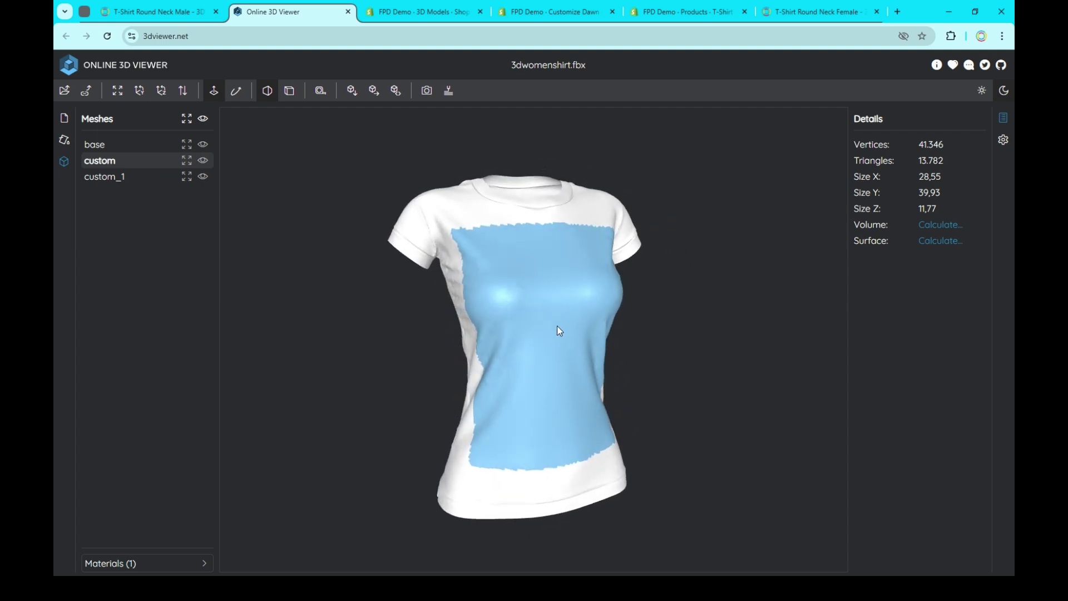
left_click(97, 180)
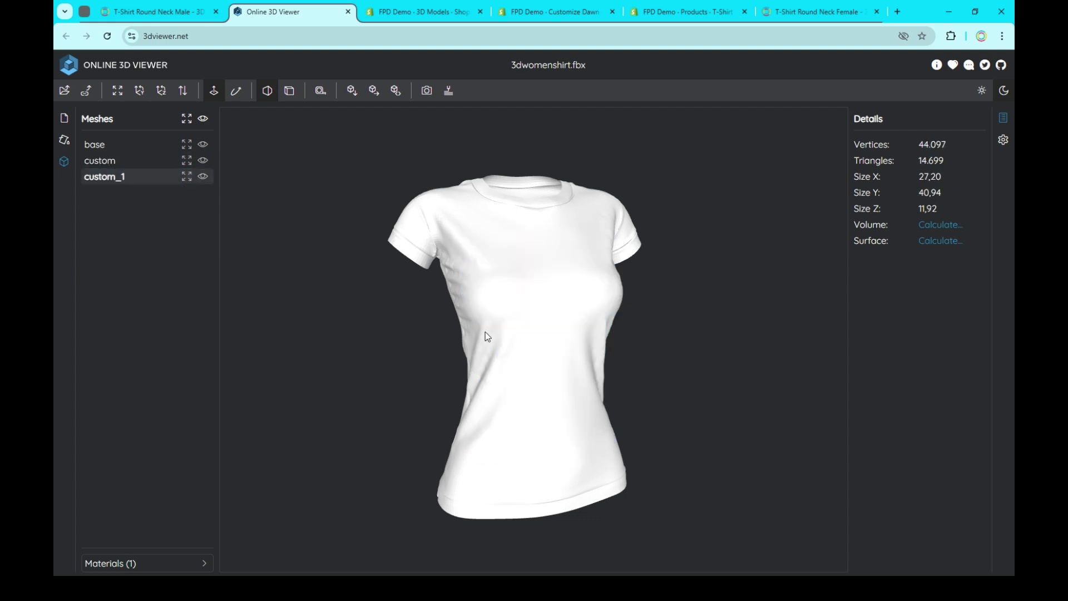
mouse_move(484, 332)
left_mouse_down()
mouse_move(707, 332)
mouse_move(656, 305)
mouse_move(685, 305)
mouse_move(674, 336)
mouse_move(520, 358)
mouse_move(506, 342)
left_mouse_up()
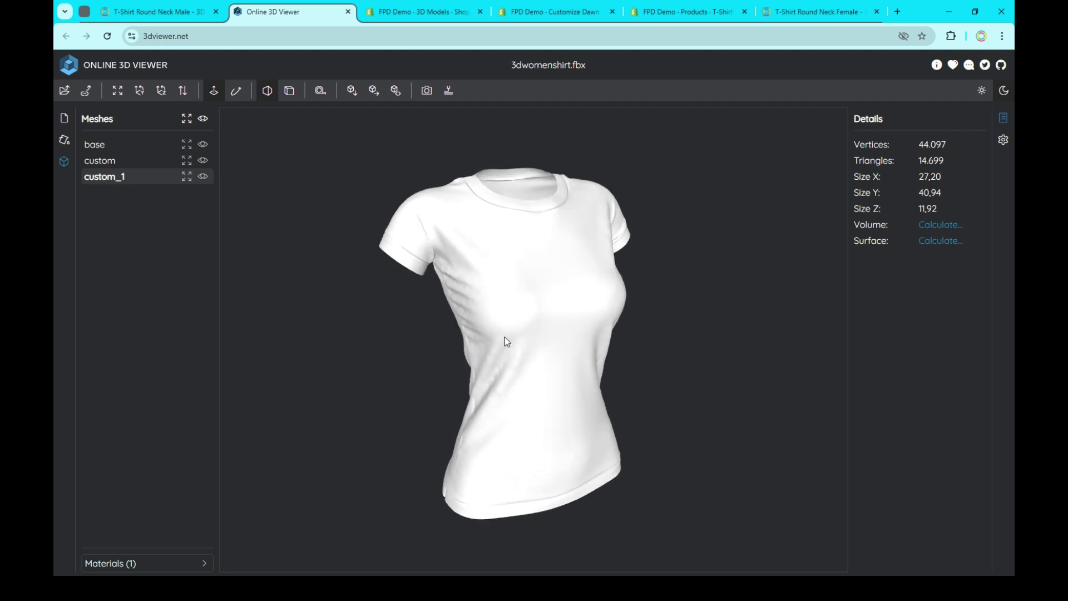
left_click(95, 148)
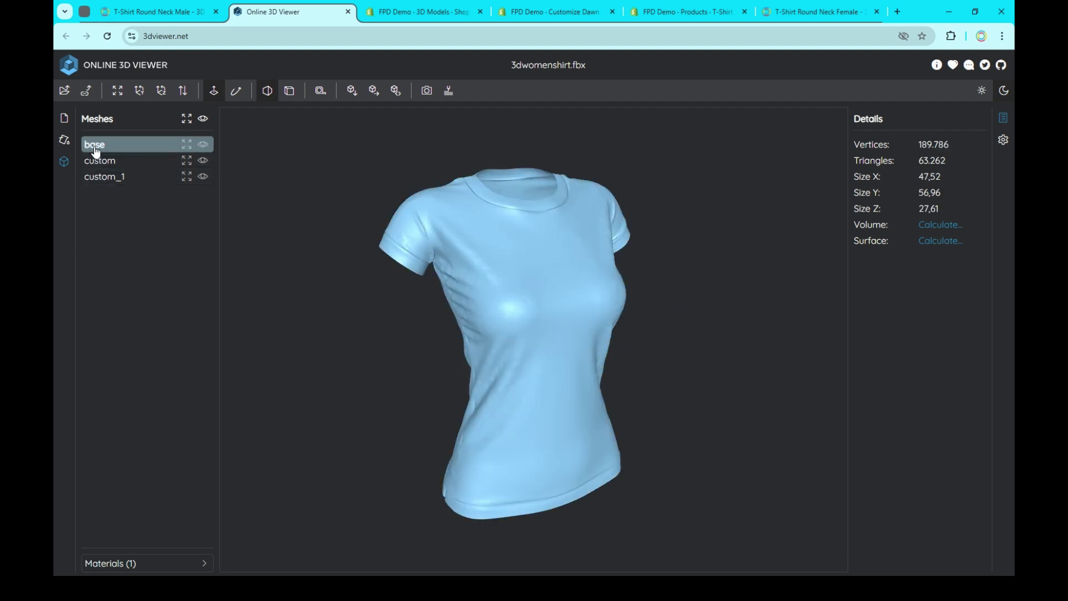
left_click(94, 150)
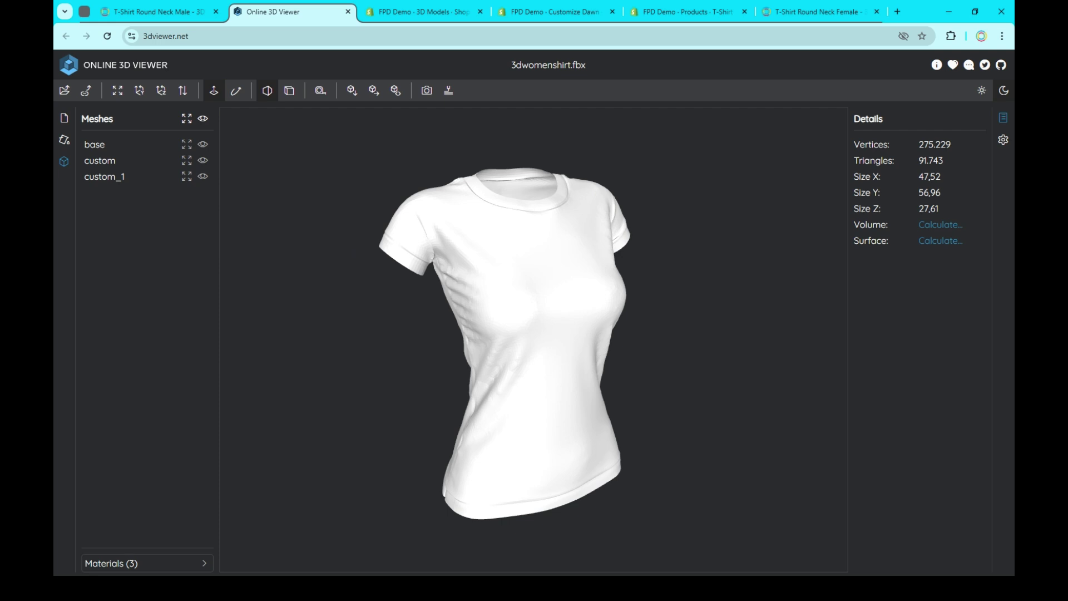
Create a new 3D model named 'T-Shirt Female' in the 3D Models Manager.
left_click(415, 13)
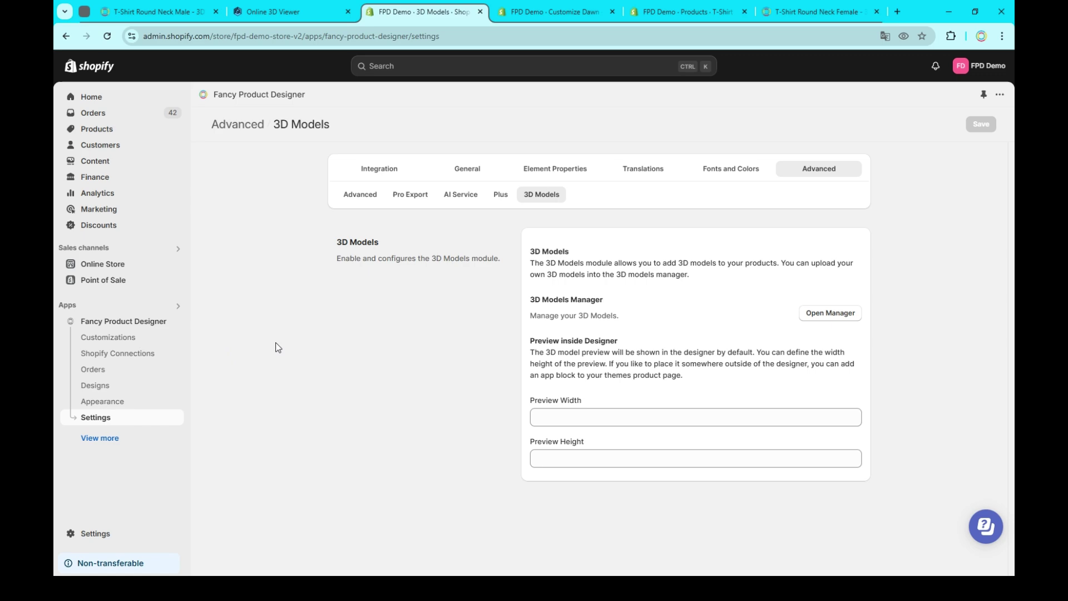
left_click(832, 314)
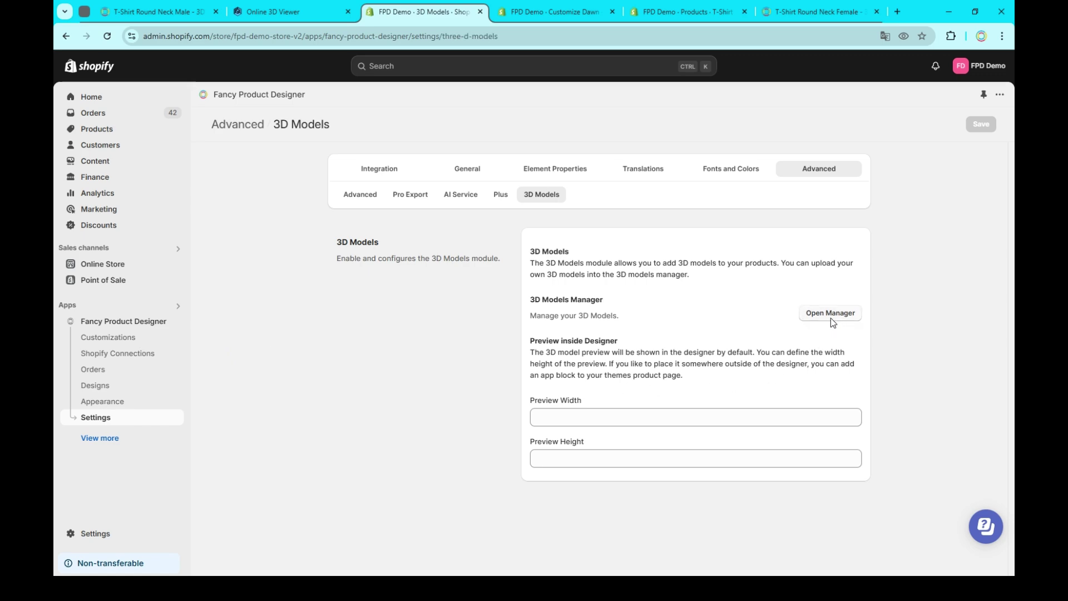
scroll(900, 253, "down", 2)
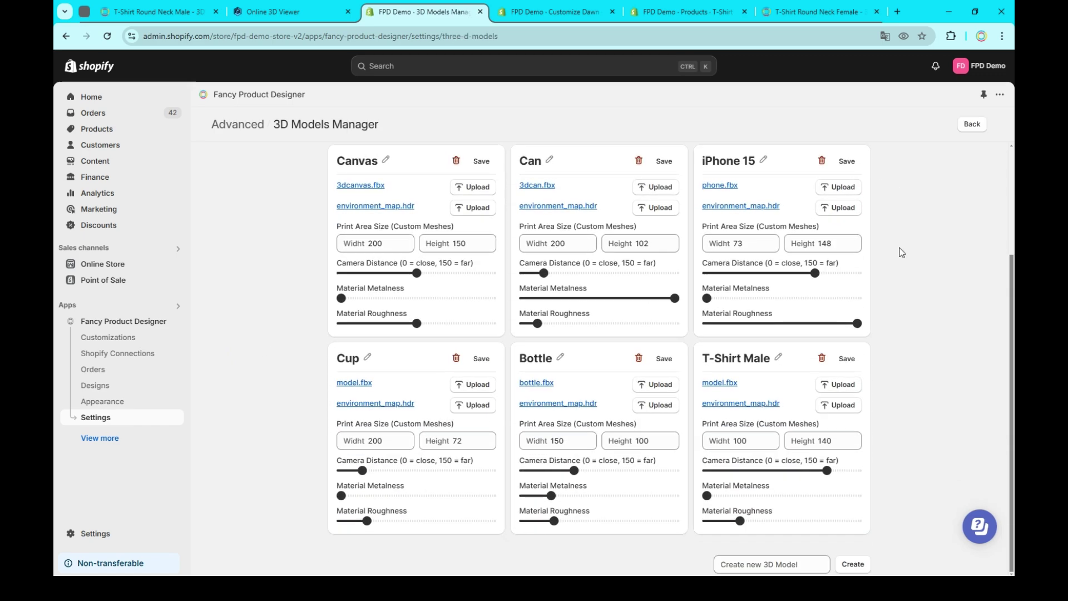
left_click(760, 560)
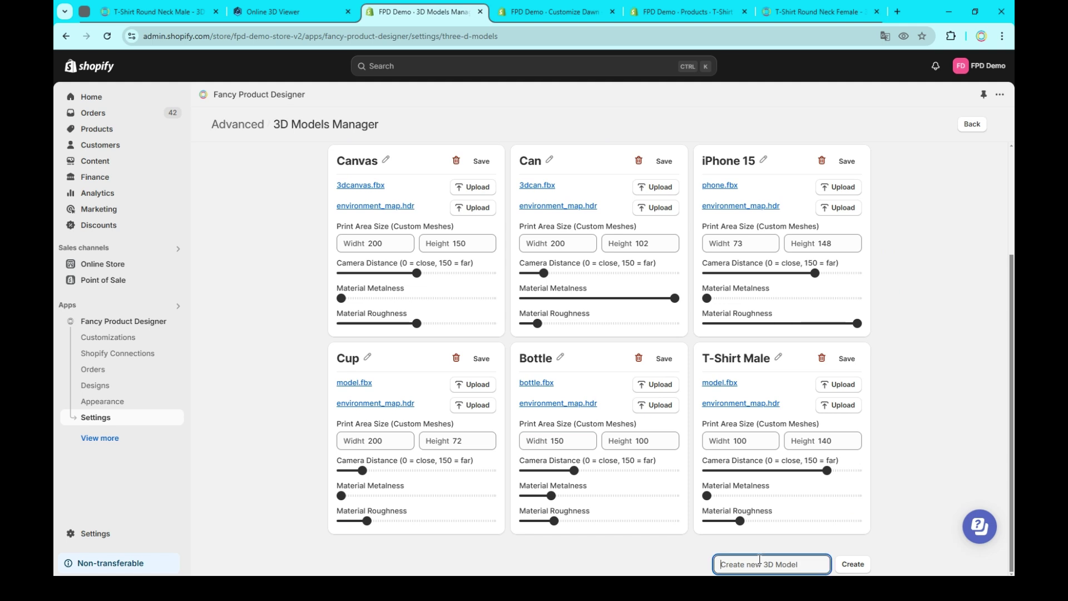
type("T-Shirt Female")
left_click(852, 566)
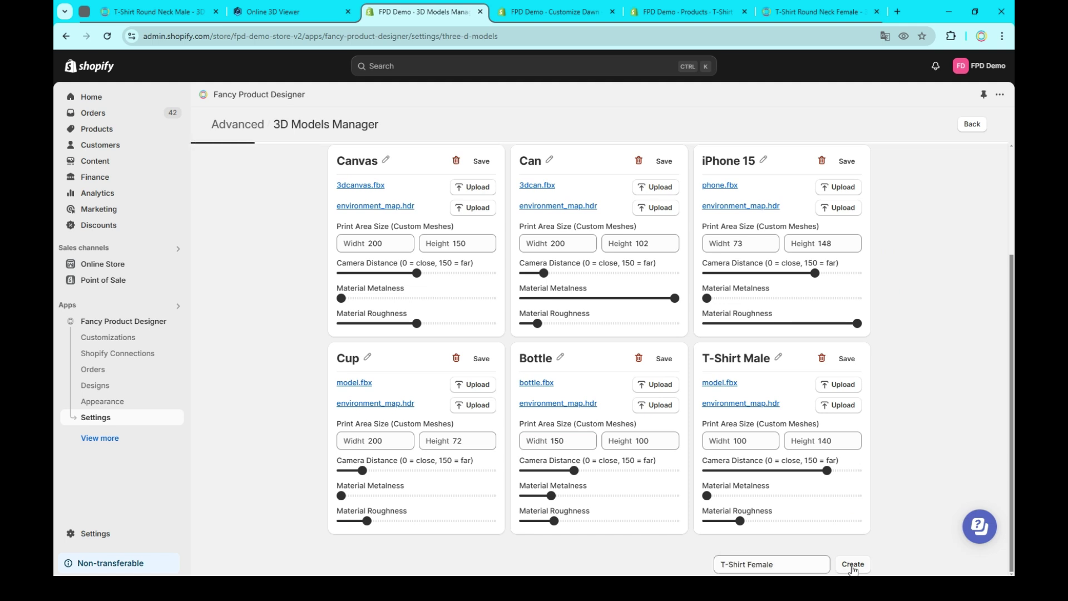
Upload 3dwomenshirt.fbx from the 3D Modelle folder for T-Shirt Female.
left_click(469, 336)
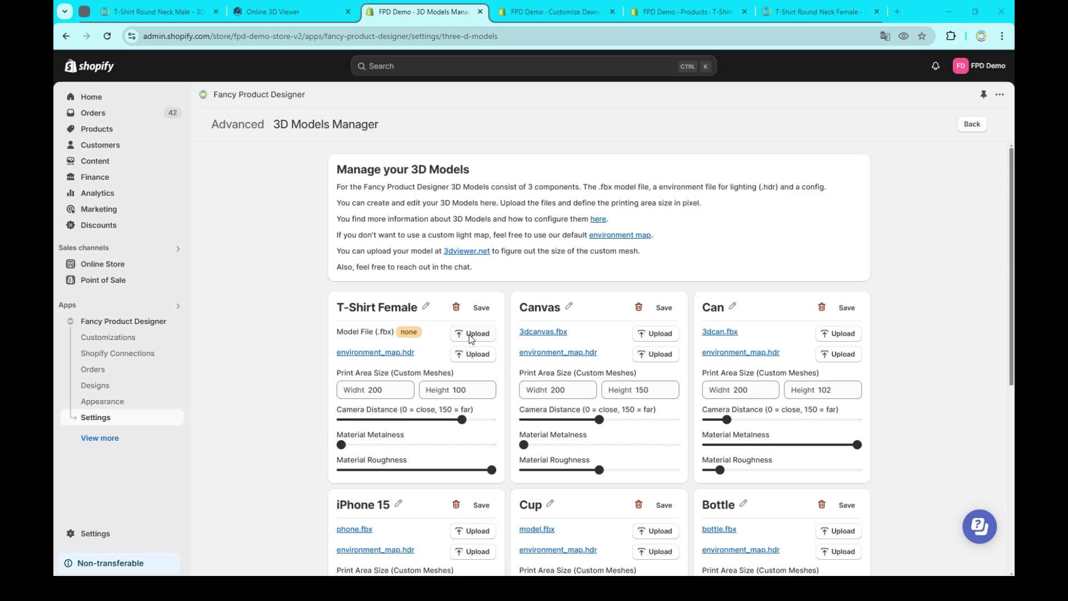
left_click(266, 197)
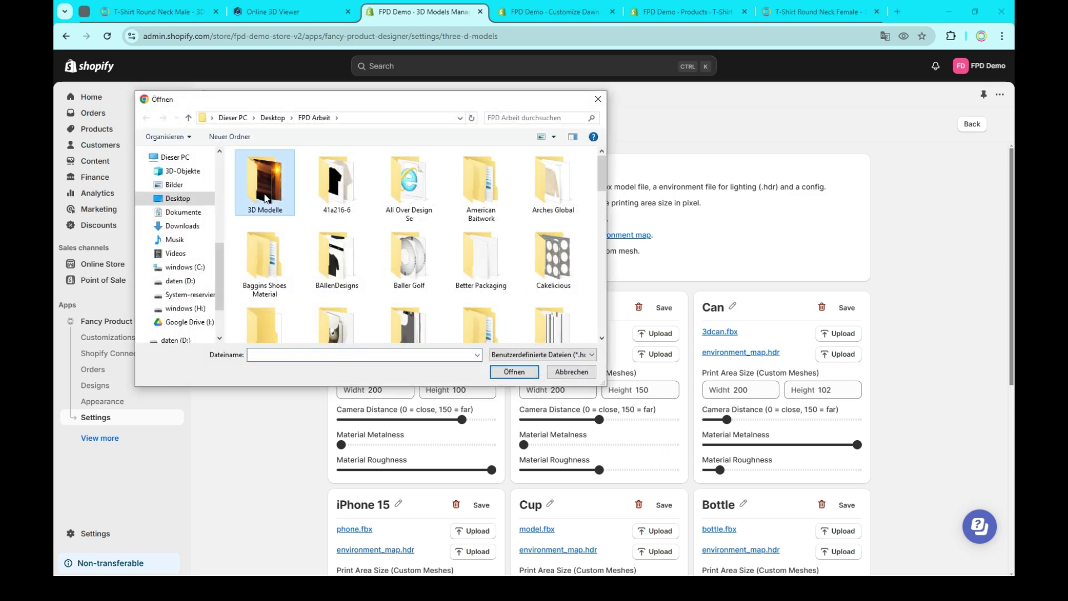
double_click(265, 198)
left_click(388, 186)
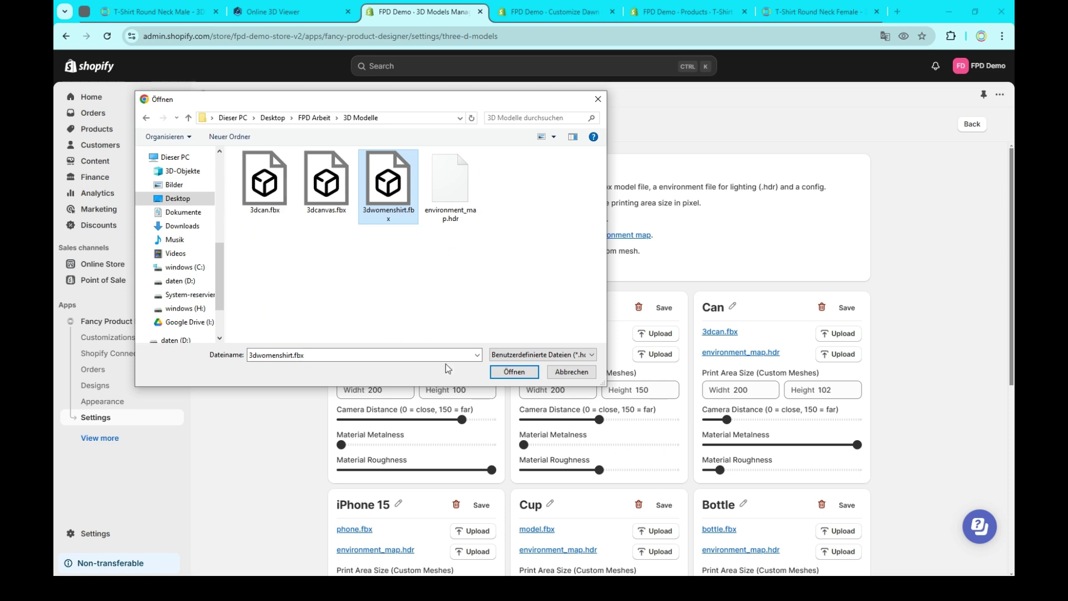
left_click(532, 375)
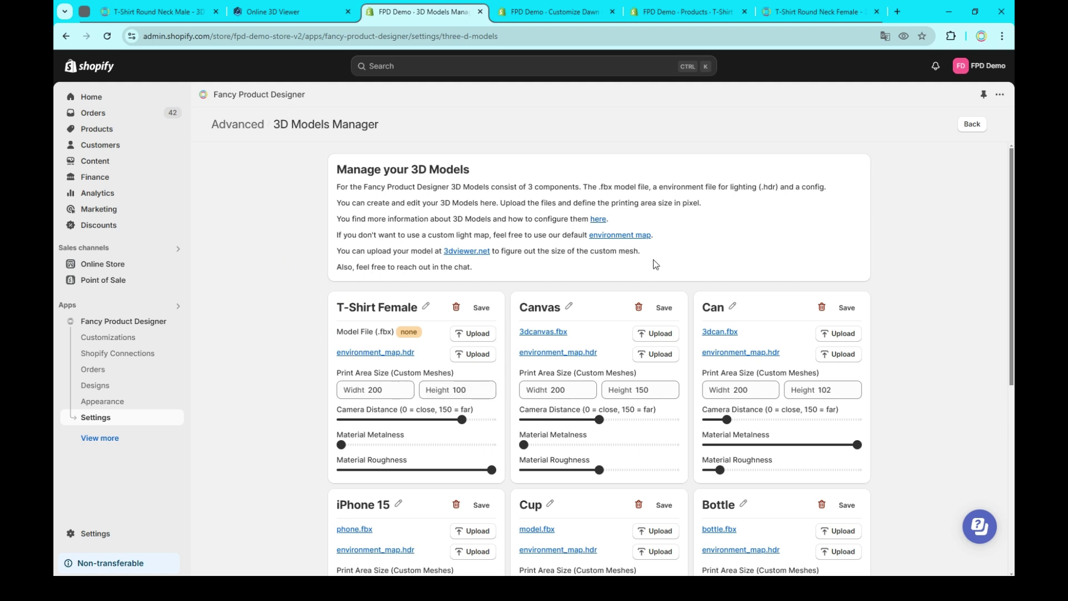
scroll(323, 346, "down", 5)
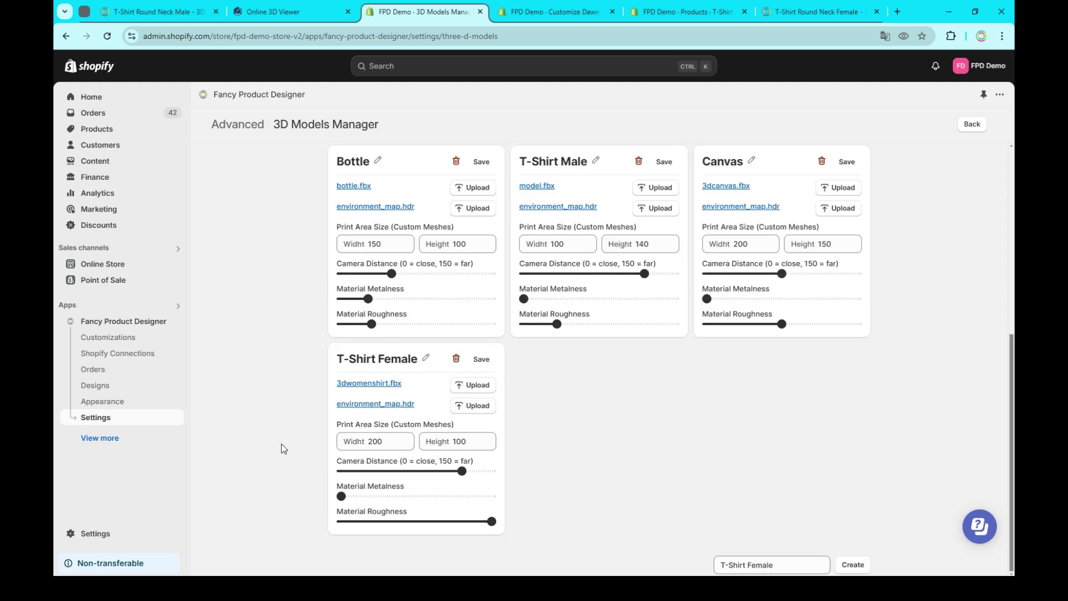
Save T-Shirt Female with a 100×140 print area, adjusted camera distance and lower roughness.
mouse_move(374, 441)
left_click_drag(387, 442, 341, 435)
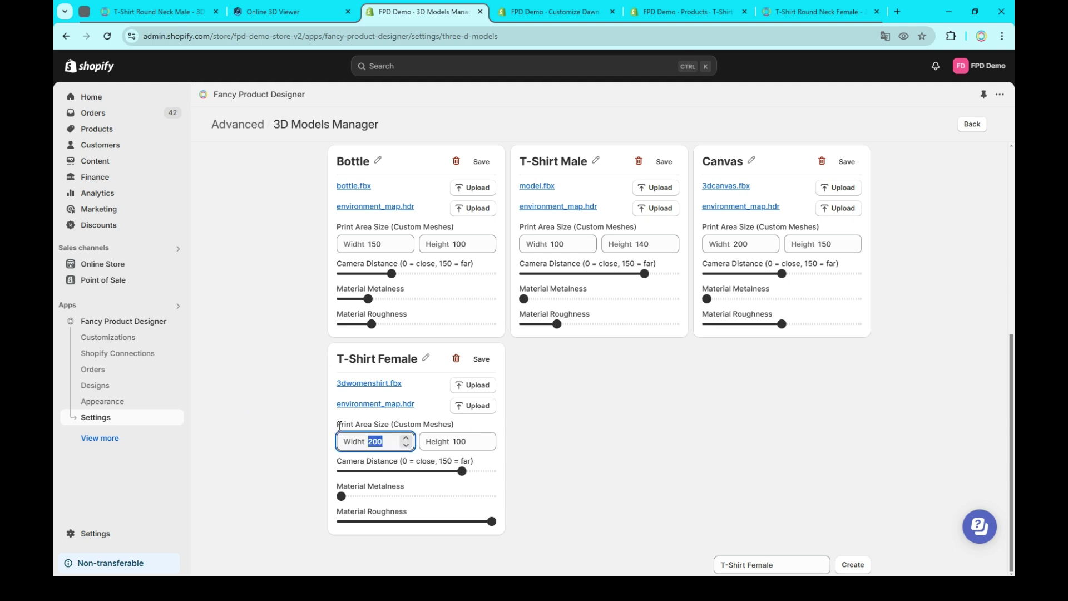
type("1")
left_click_drag(473, 435, 447, 440)
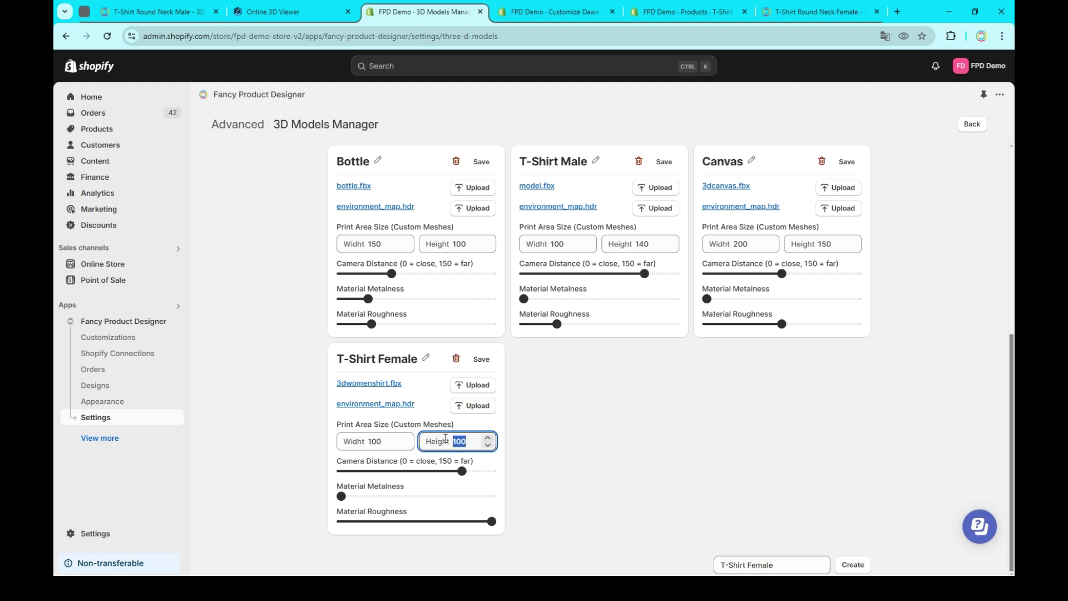
type("1")
left_click_drag(483, 469, 462, 471)
left_click_drag(340, 494, 340, 496)
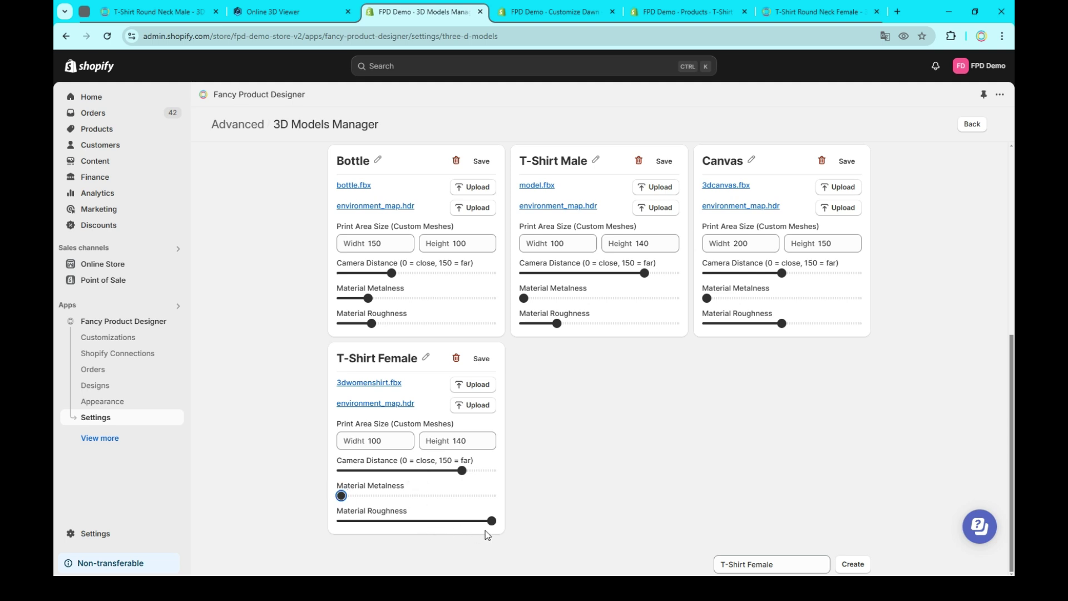
left_click_drag(491, 521, 374, 521)
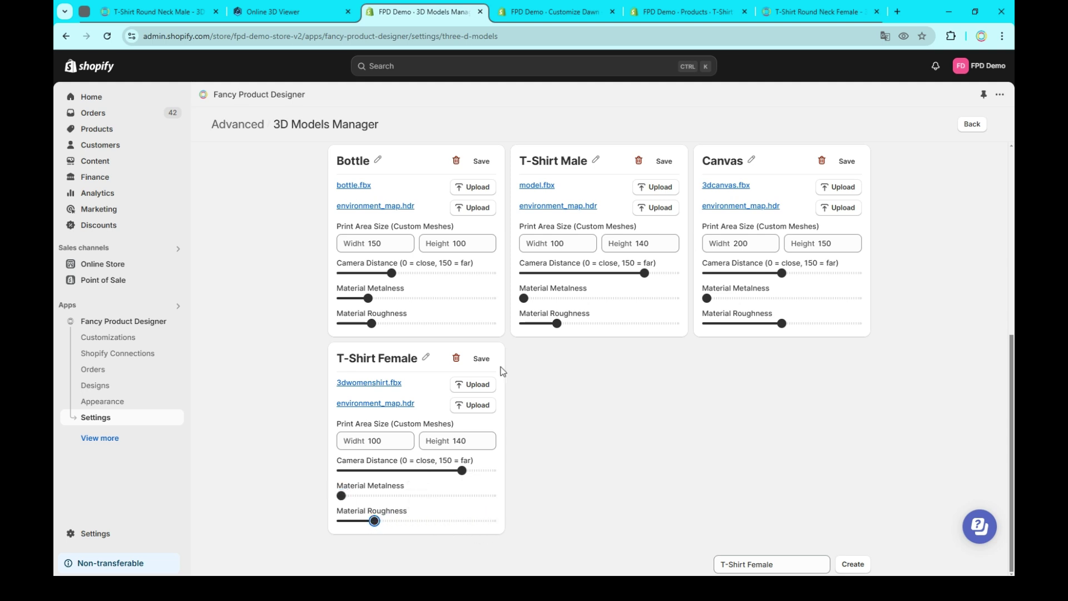
left_click(482, 360)
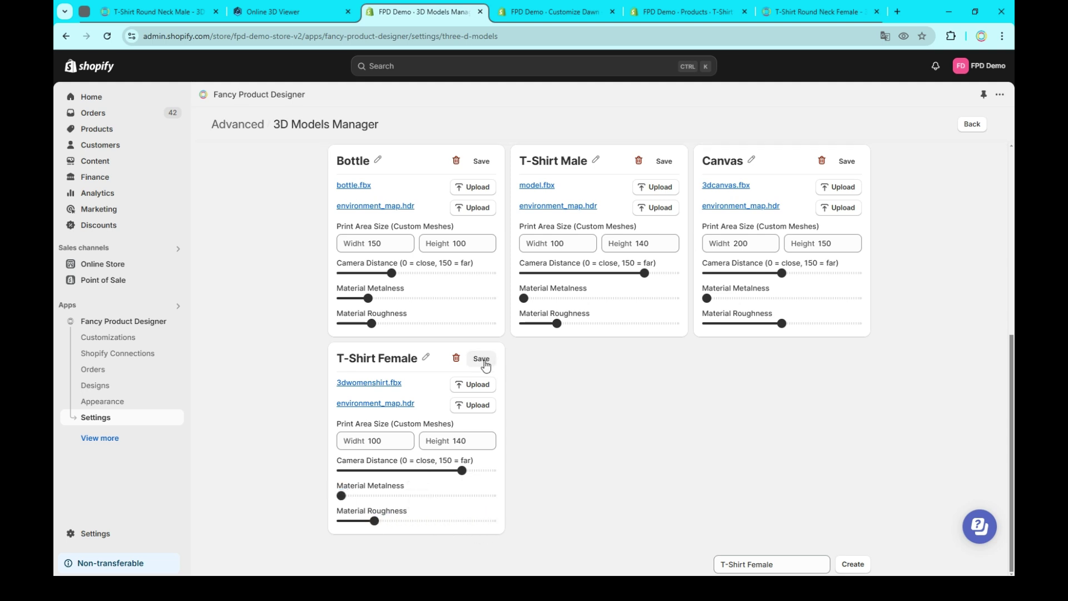
left_click(972, 124)
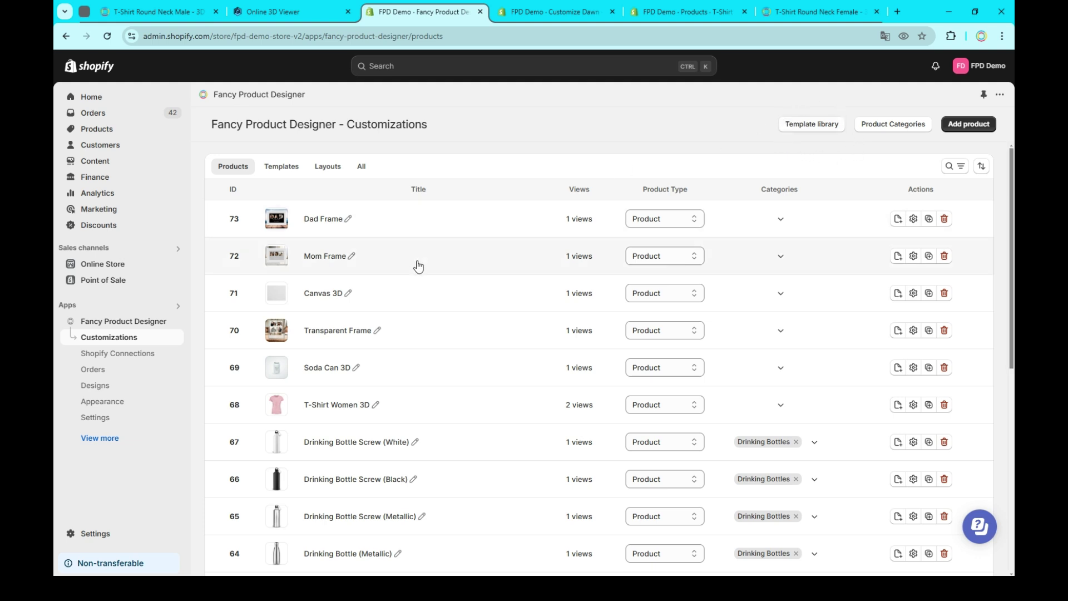
Expand T-Shirt Women 3D (row 68) to reveal its Front and Back views.
left_click(860, 408)
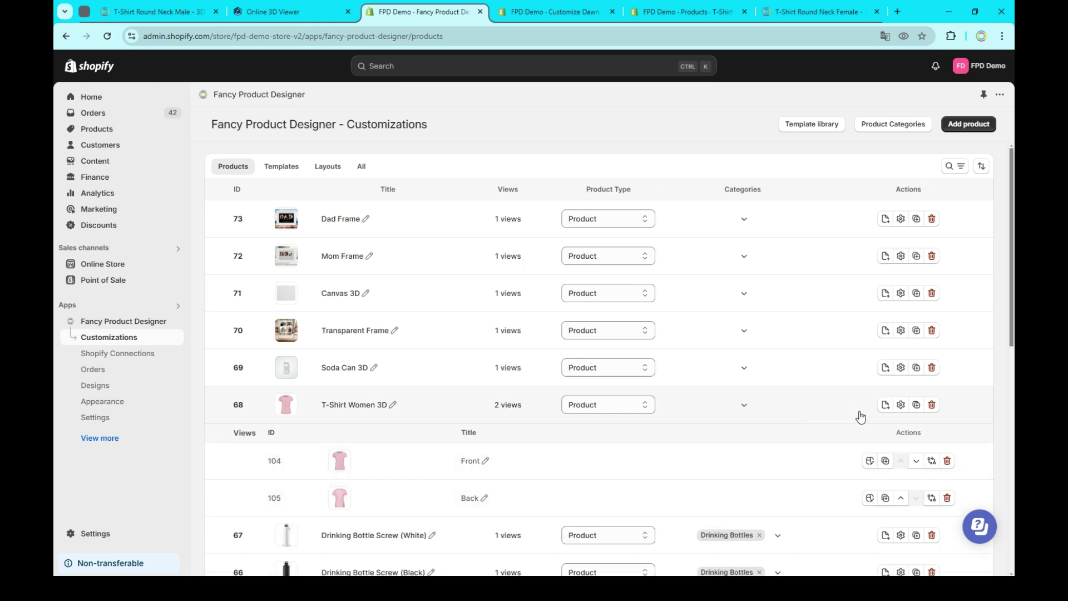
Set T-Shirt Women 3D's 3D Preview Model to 'T-Shirt Female - (100x140)' and save.
left_click(901, 405)
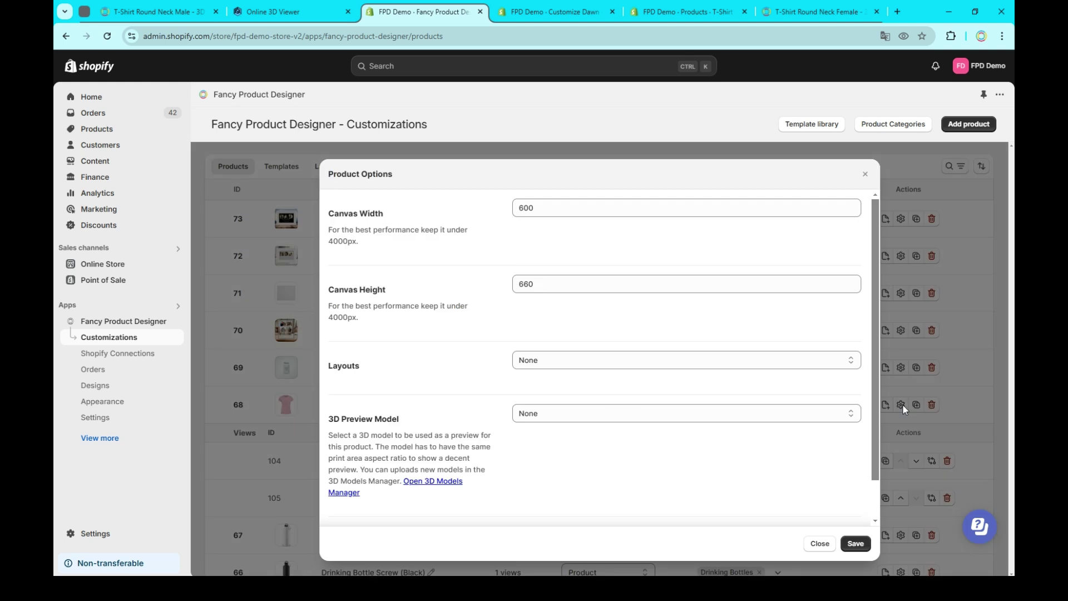
left_click(549, 416)
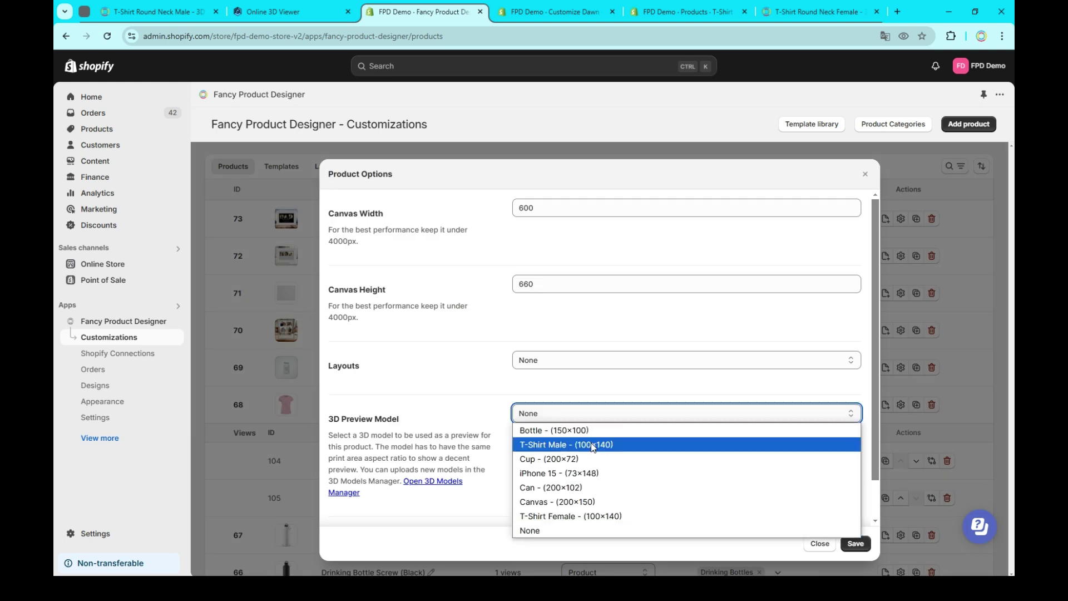
left_click(643, 517)
left_click(860, 544)
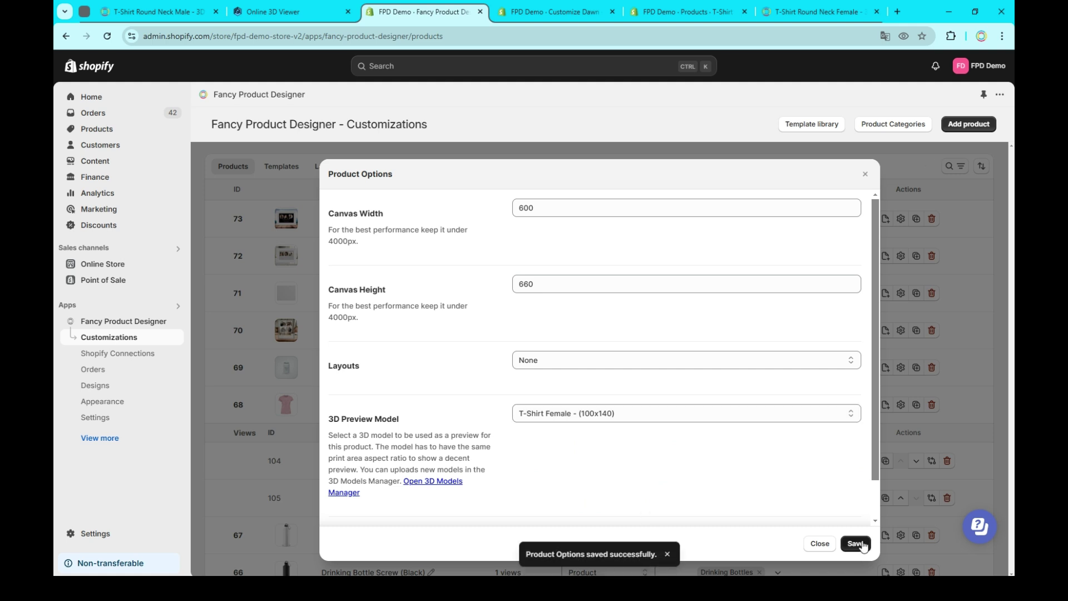
left_click(821, 545)
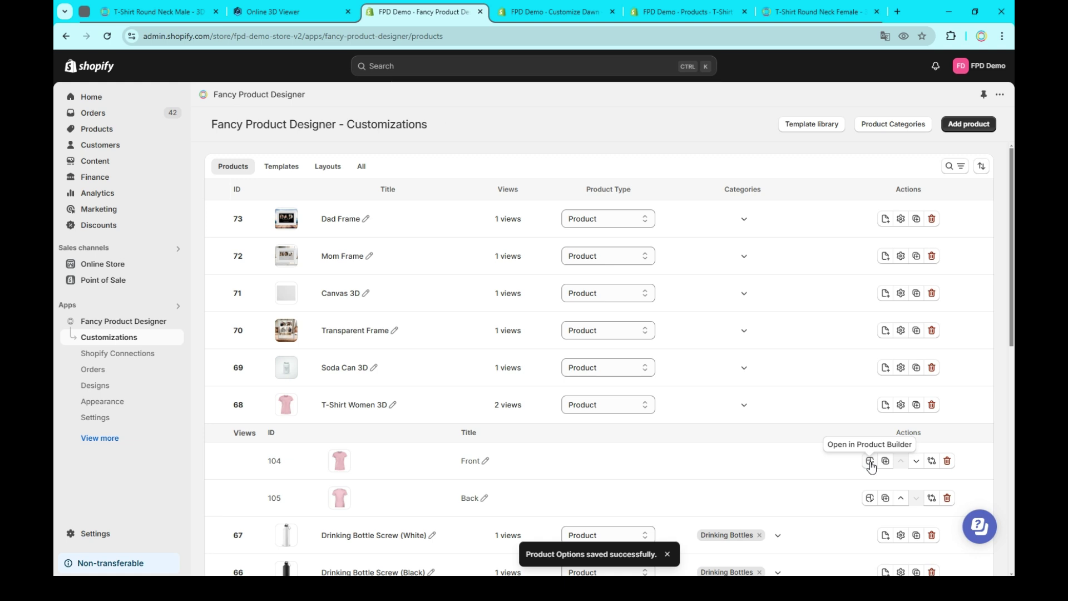
Open the Front view (104) in the builder and check its 240×336 mm print-ready size.
left_click(870, 461)
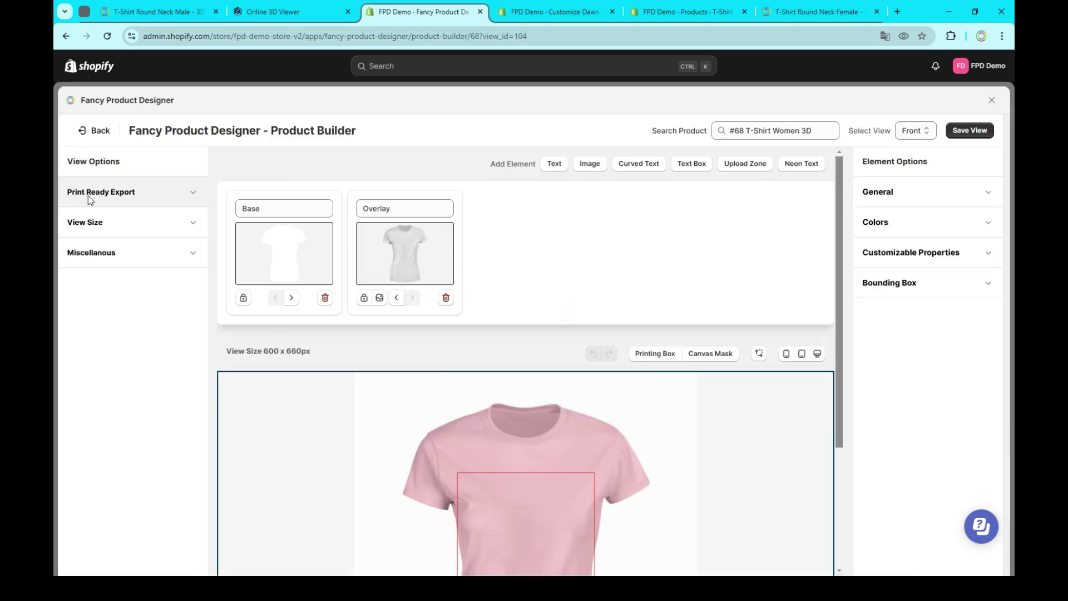
left_click(88, 196)
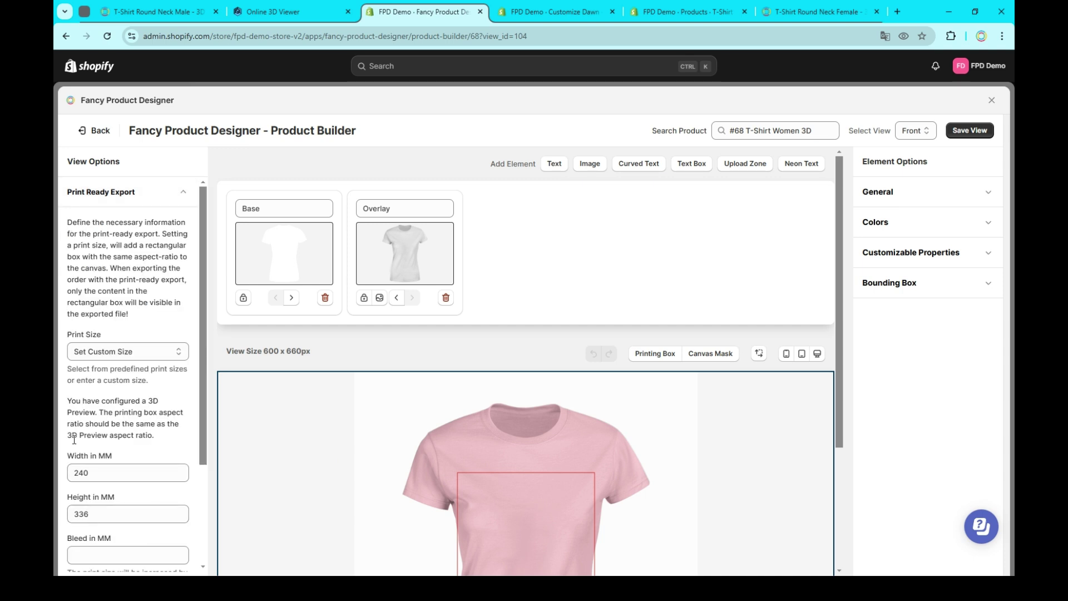
scroll(608, 379, "down", 2)
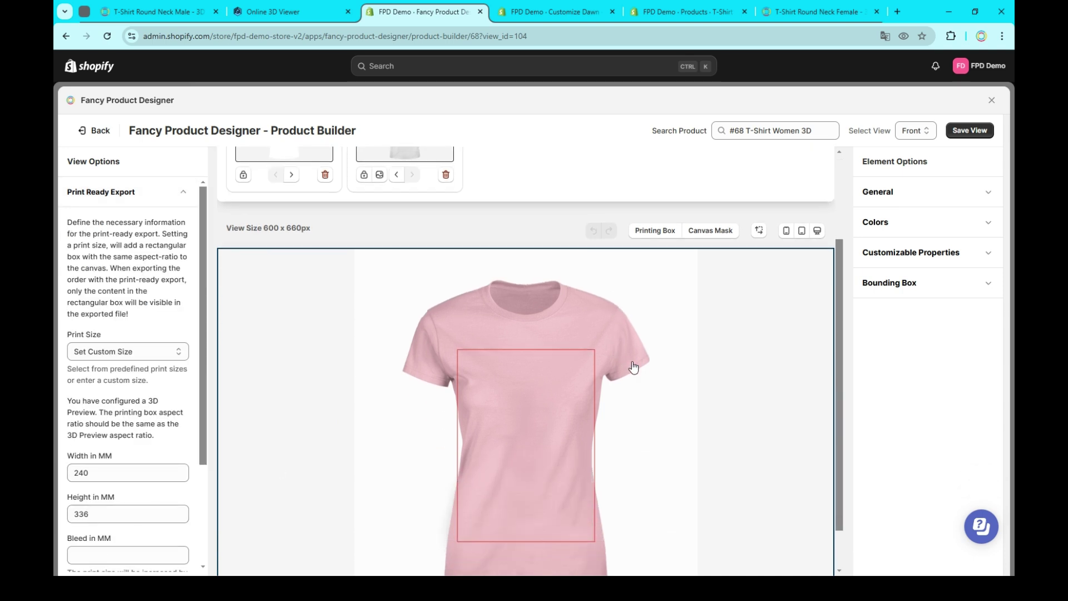
left_click(650, 182)
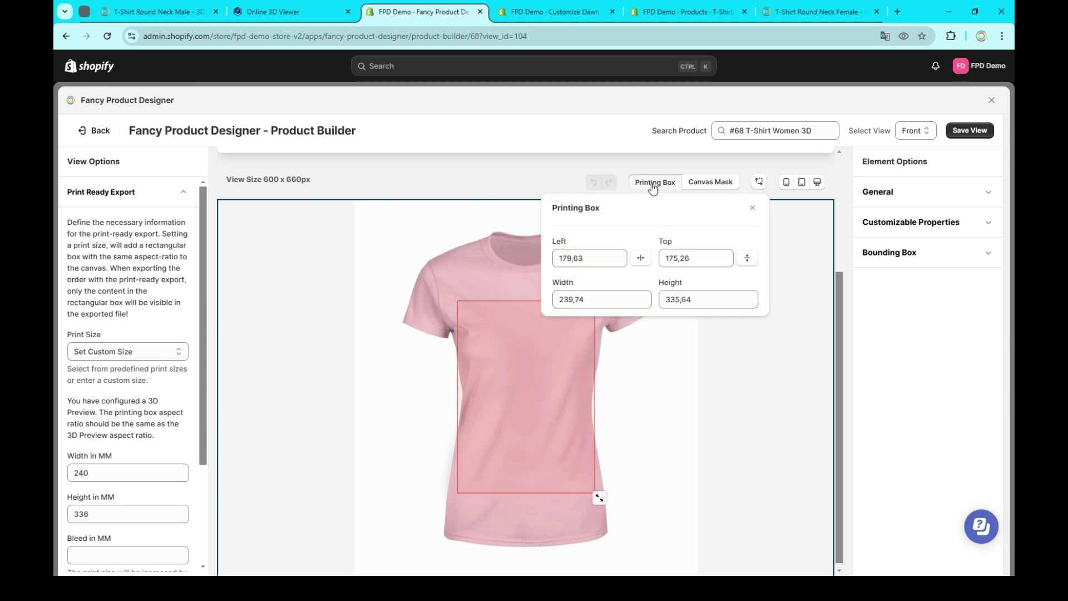
left_click(653, 185)
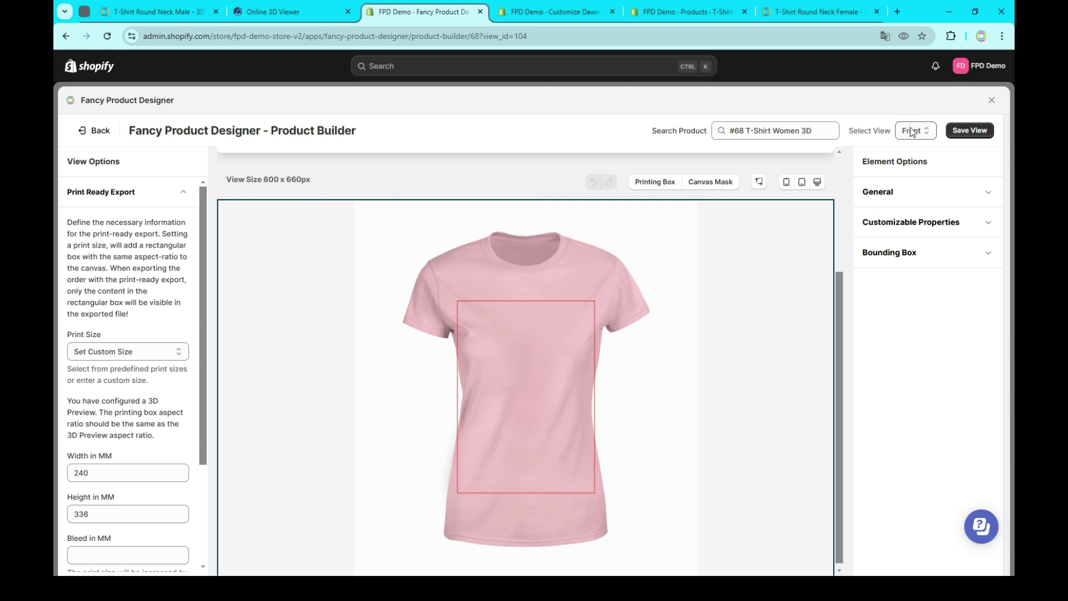
scroll(328, 319, "up", 3)
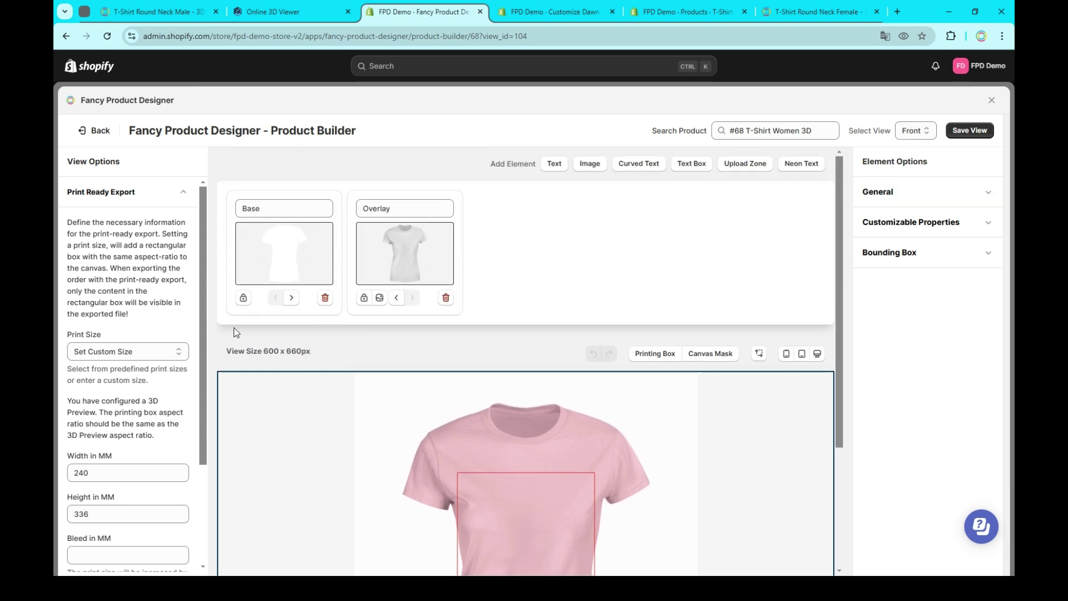
Confirm the Base layer's colours link to the 3D base layer, then return to Customizations.
left_click(307, 249)
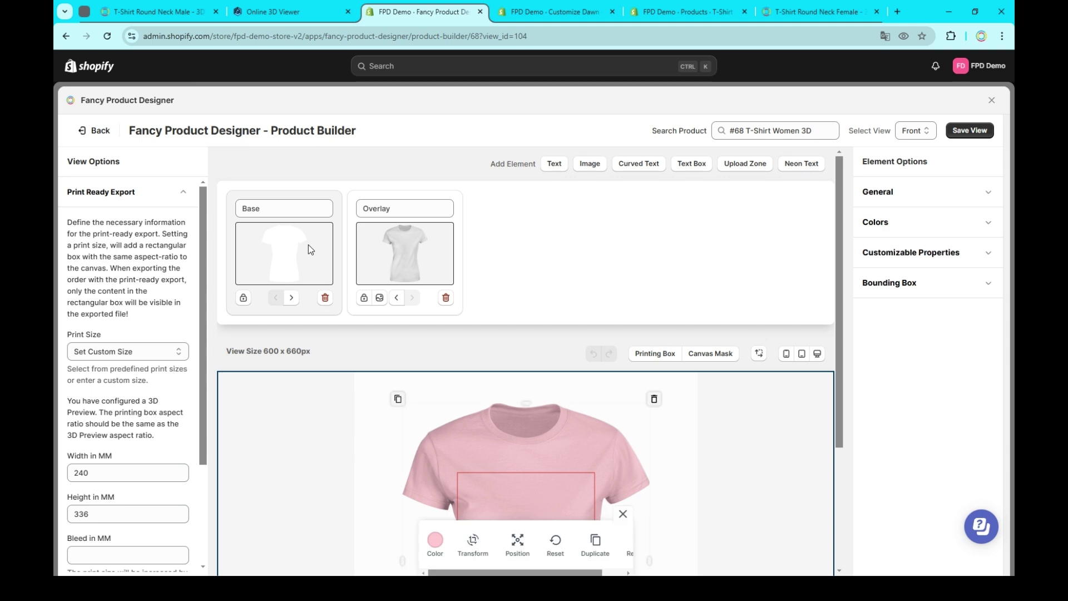
left_click(924, 221)
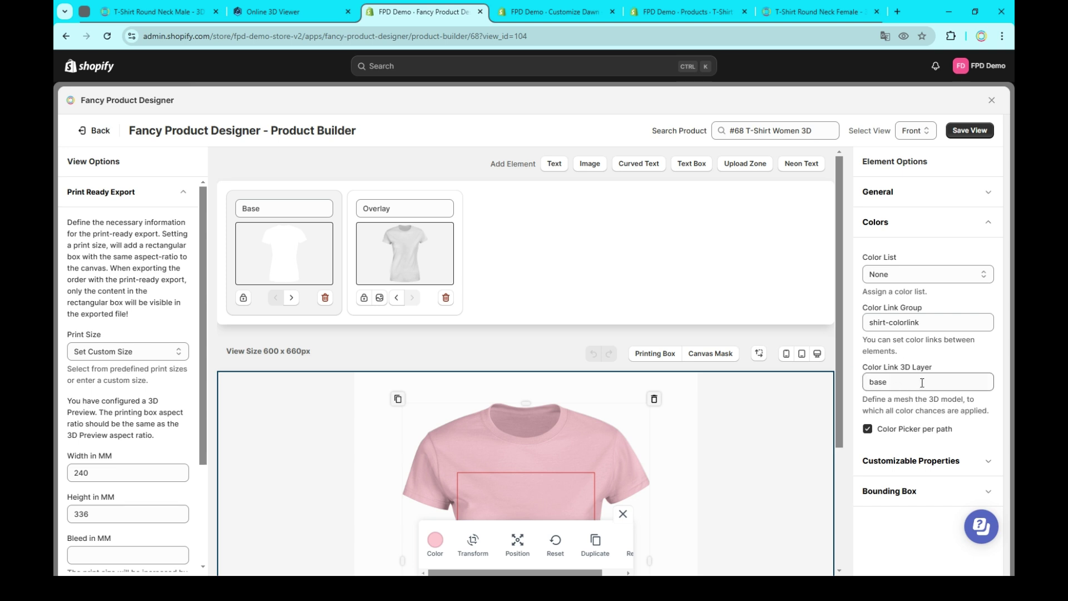
left_click(922, 383)
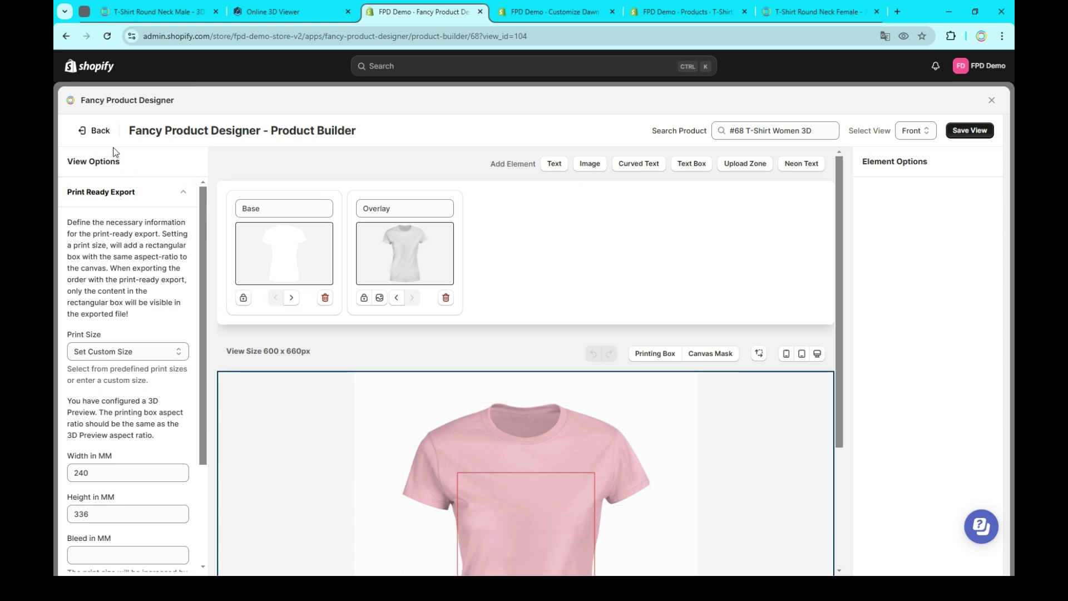
left_click(94, 131)
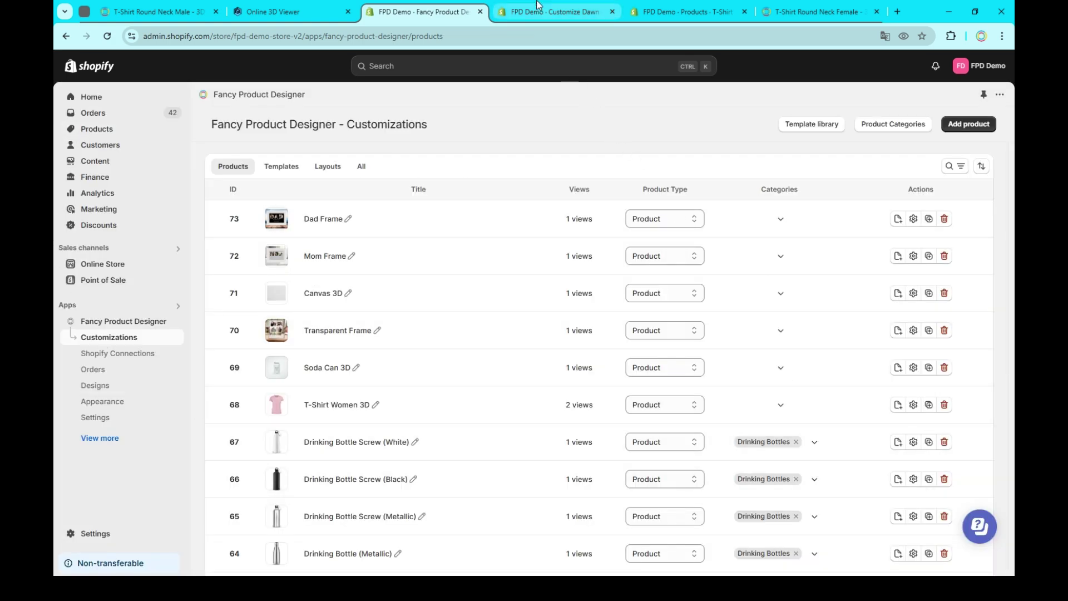
Preview the 3D shirt thumbnail on the embed-3d-preview template, then return to the flat image.
left_click(548, 15)
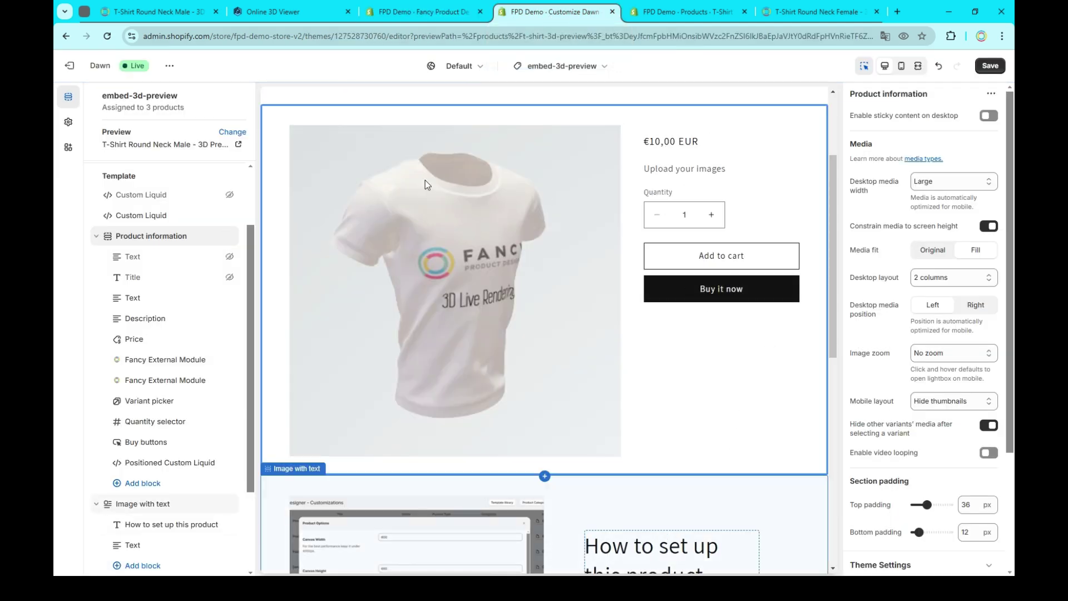
mouse_move(740, 454)
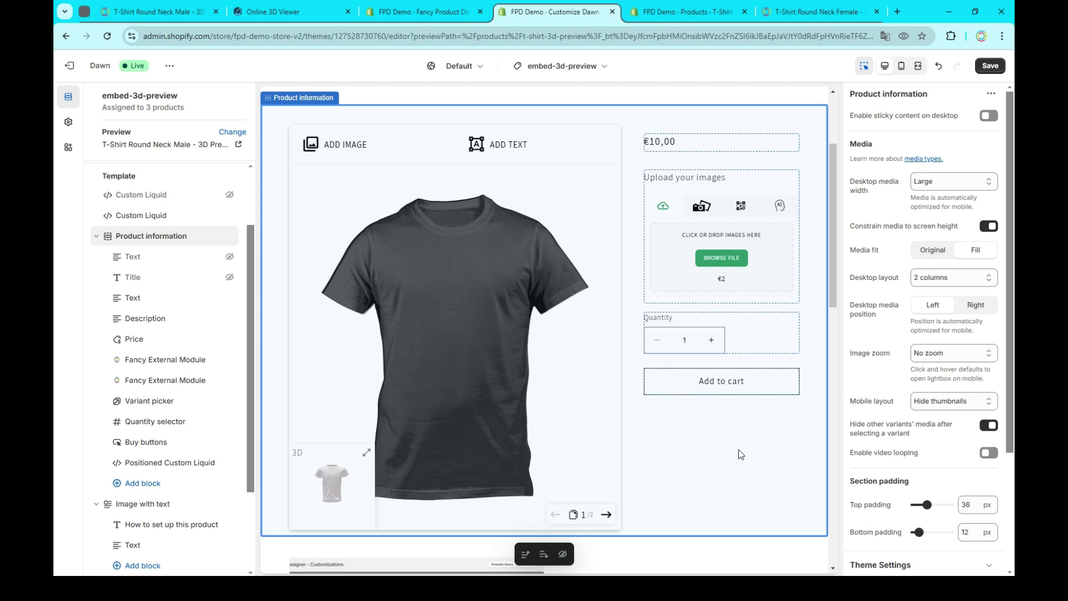
left_click(366, 455)
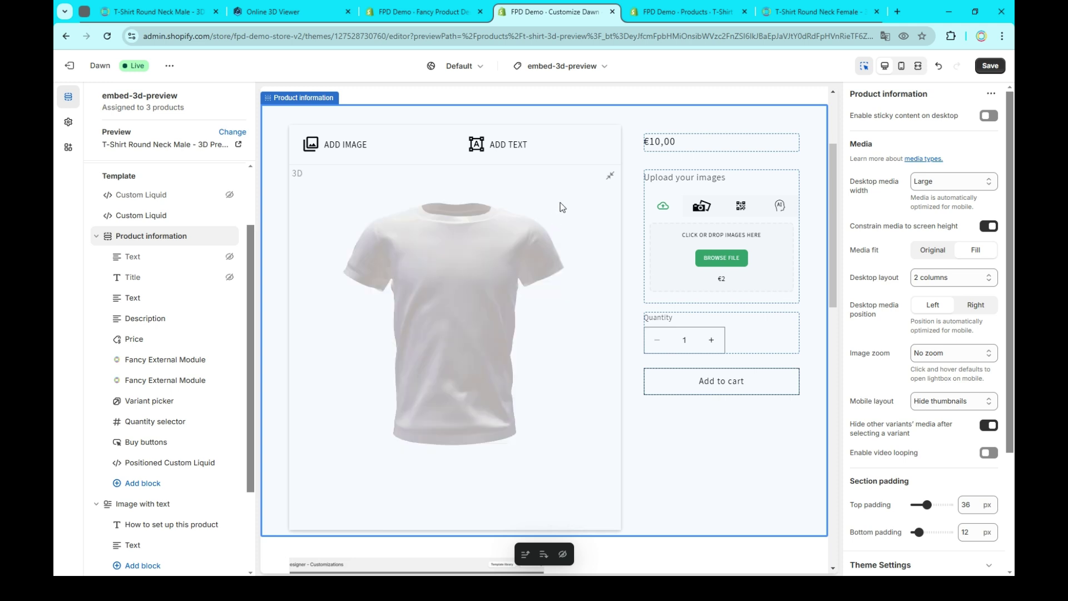
left_click(611, 177)
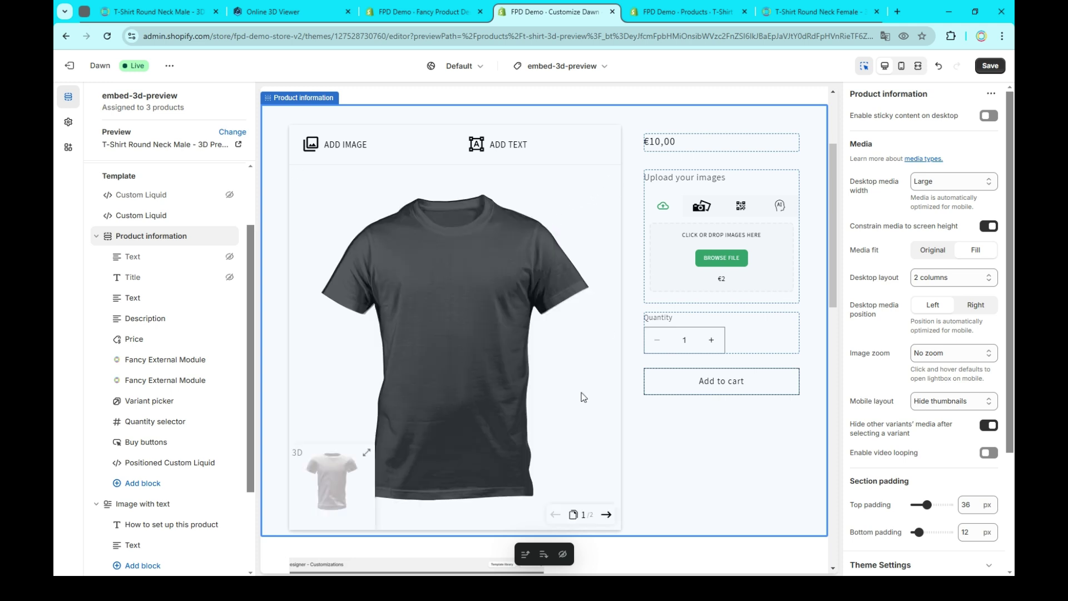
Add the Fancy 3D Preview app block and move it below Fancy External Module.
left_click(158, 484)
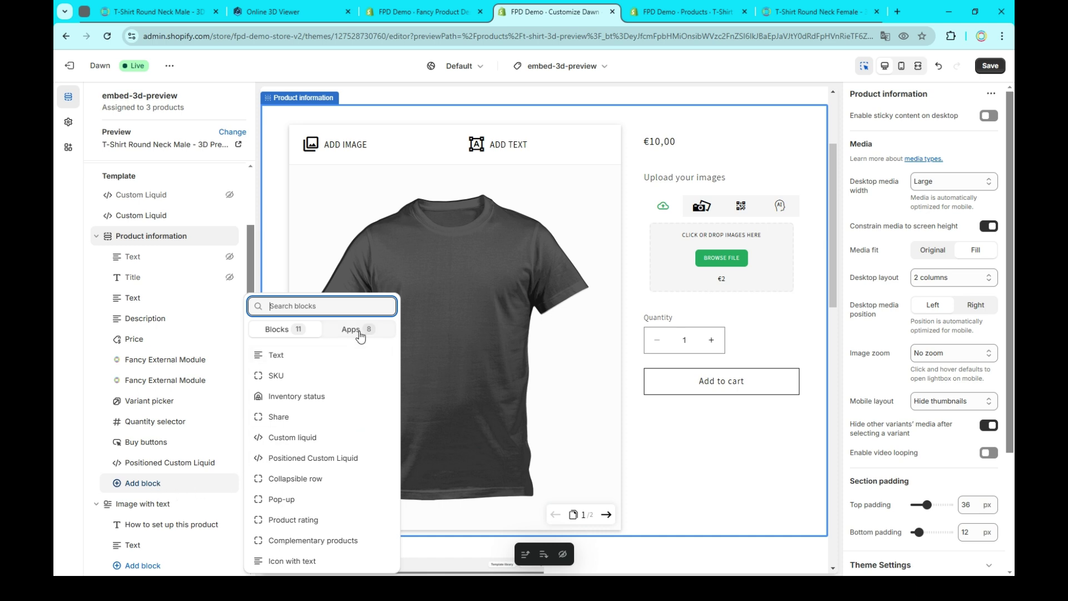
left_click(354, 268)
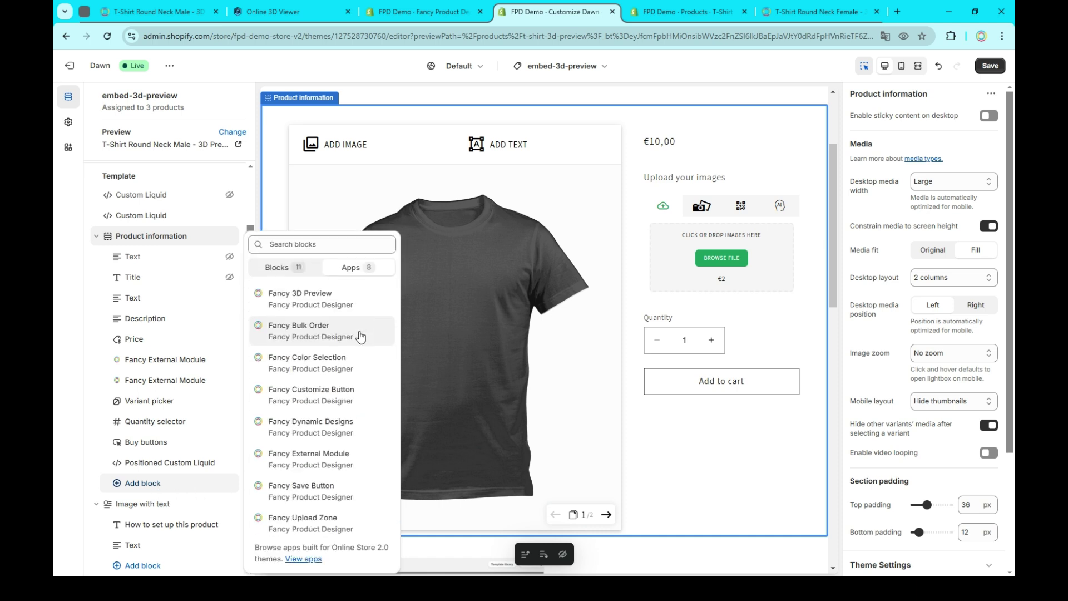
left_click(310, 304)
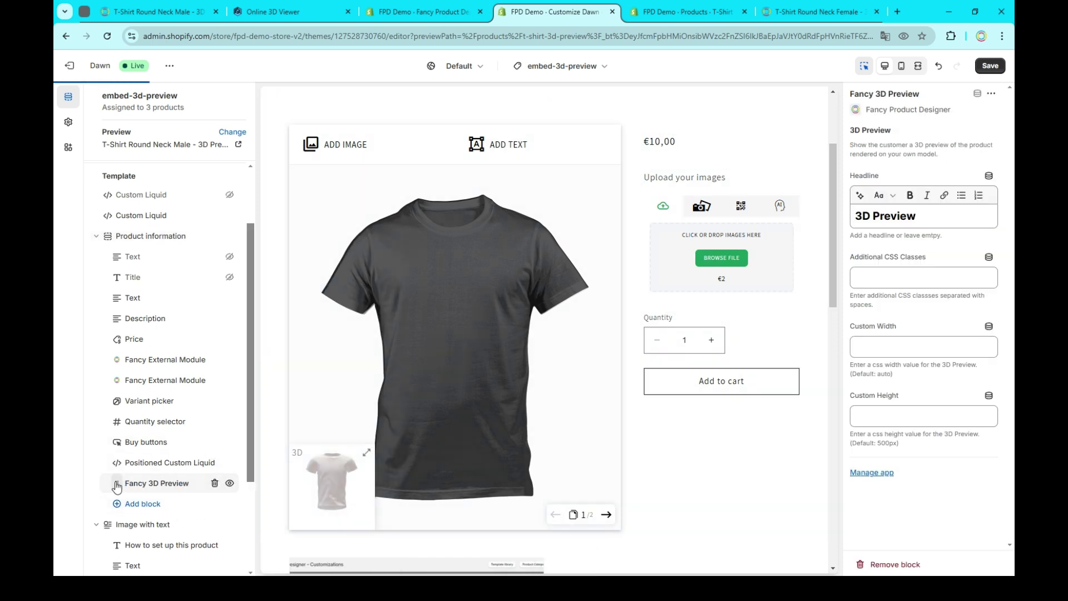
left_click_drag(113, 480, 116, 480)
mouse_move(111, 427)
left_mouse_down()
mouse_move(114, 290)
mouse_move(108, 410)
left_mouse_up()
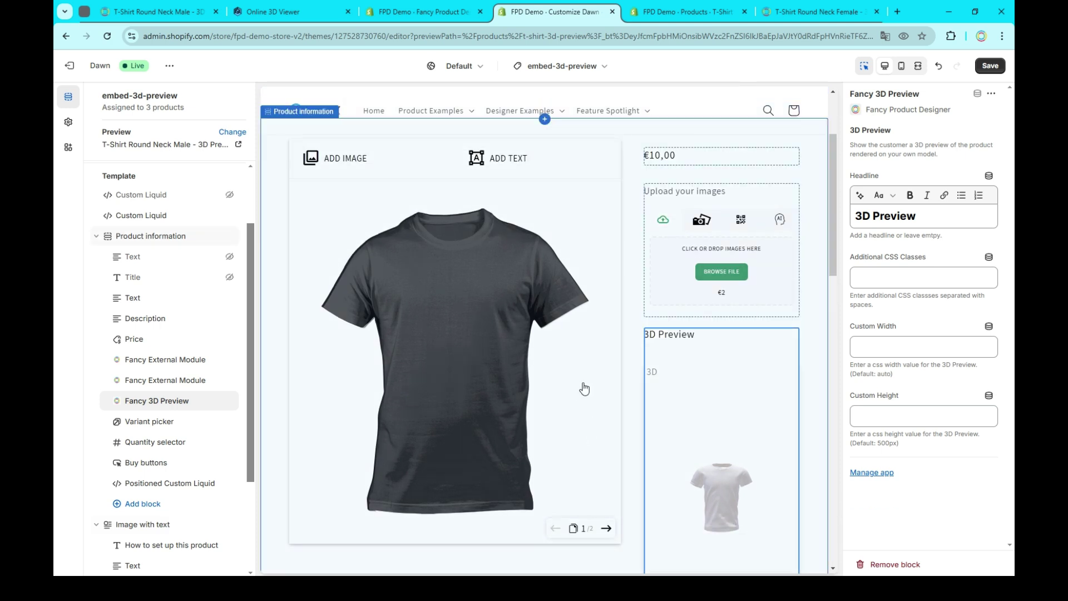
mouse_move(722, 443)
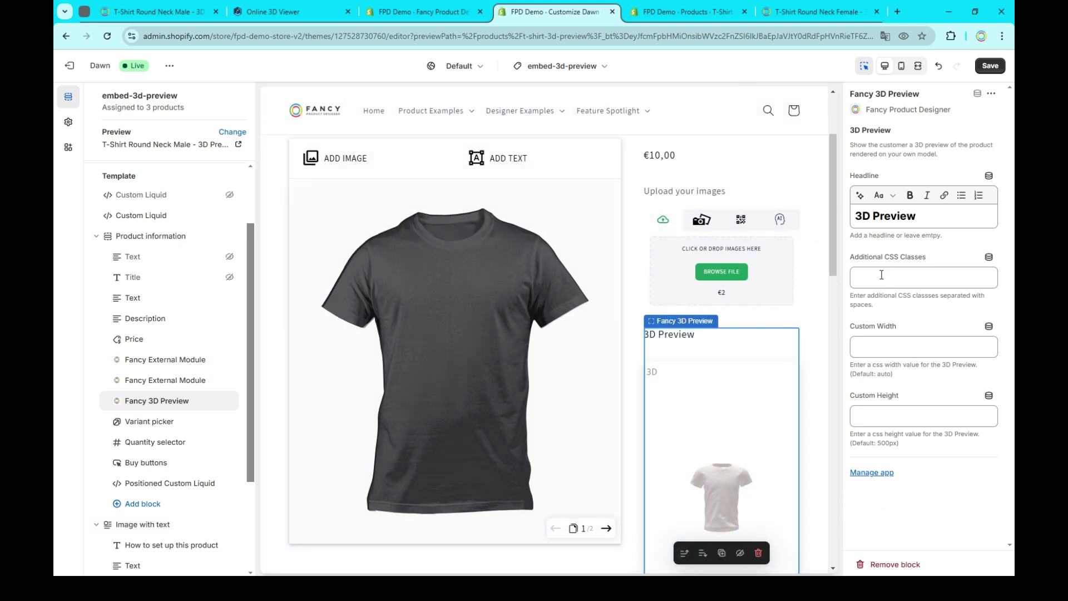
key("ctrl+9")
scroll(908, 308, "down", 2)
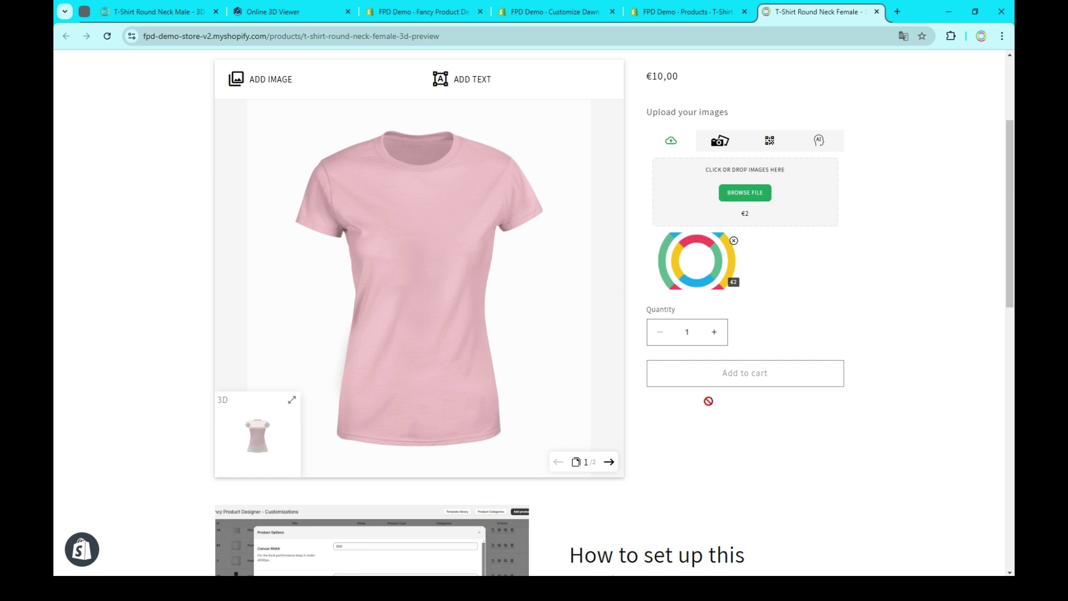
Change the women's T-shirt colour to red.
left_click(461, 244)
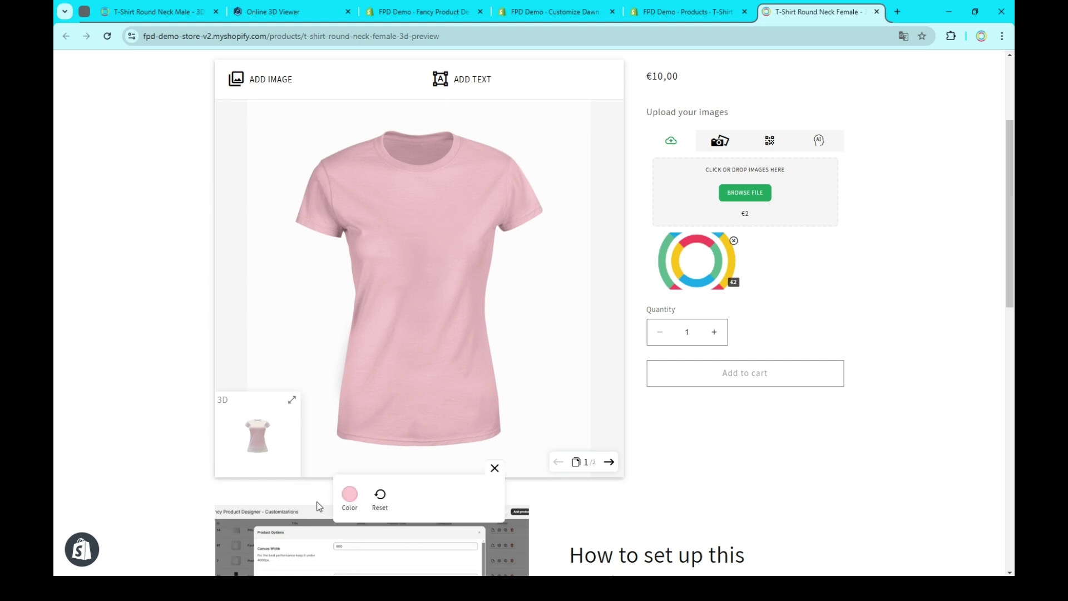
left_click(351, 497)
left_click_drag(431, 497, 453, 511)
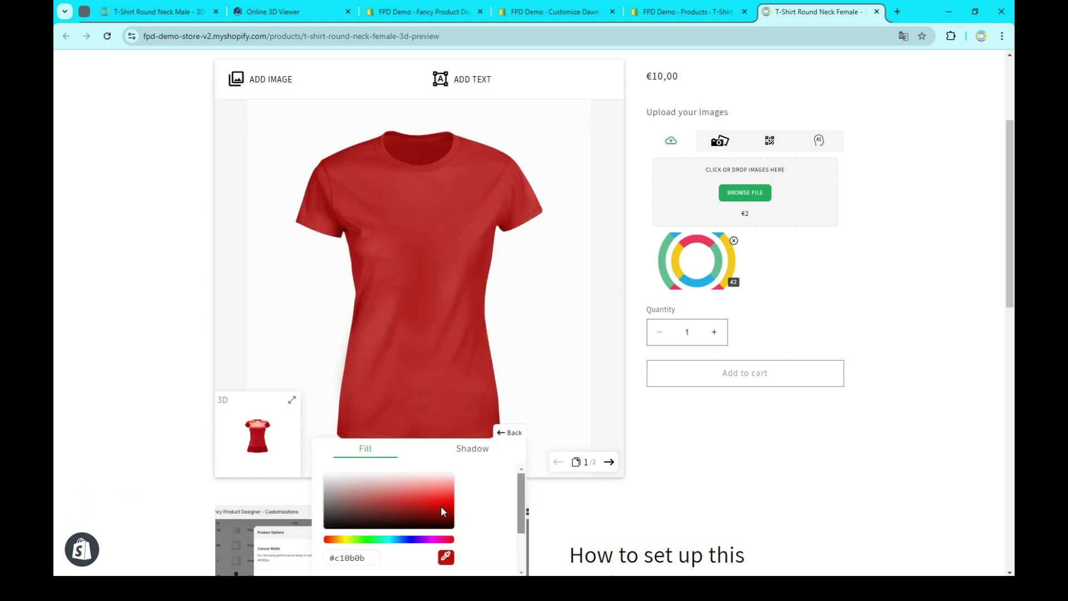
left_click(506, 434)
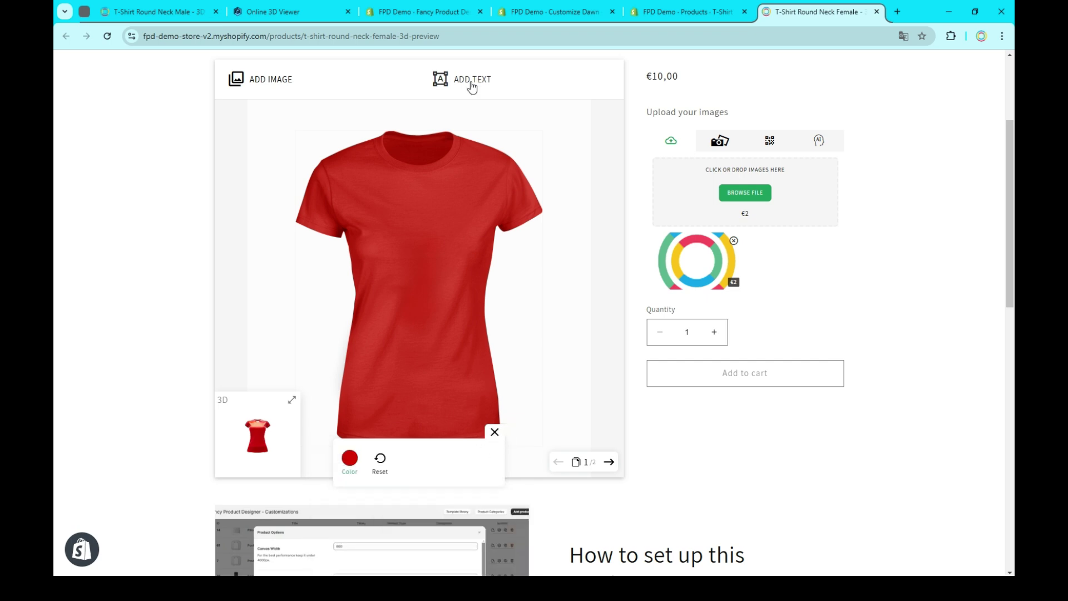
Add large 'Hello' text high on the chest and view it in the 3D preview.
left_click(470, 81)
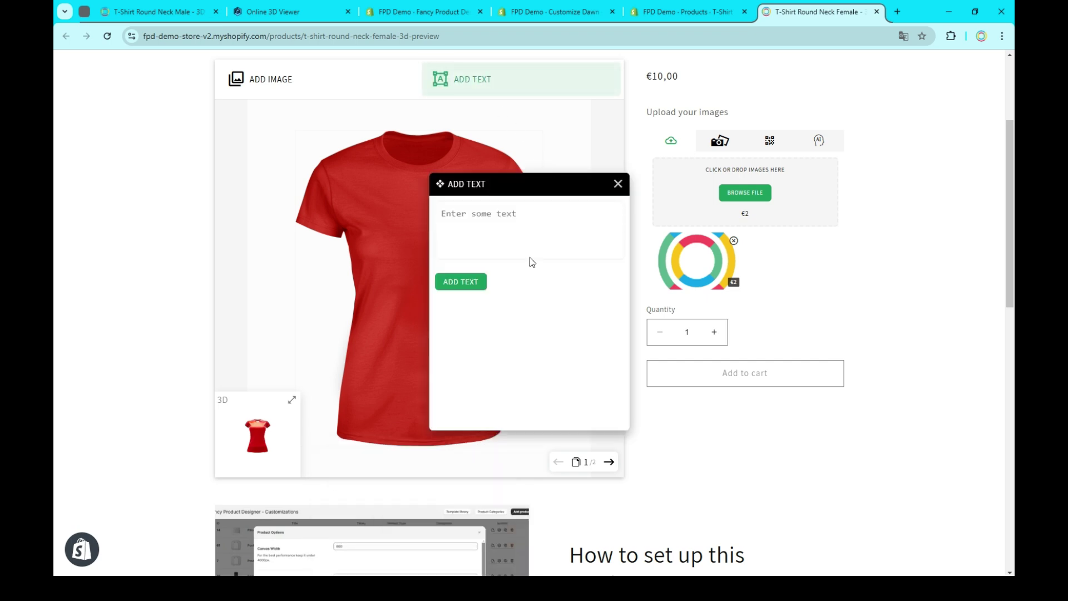
left_click(473, 285)
left_click(418, 301)
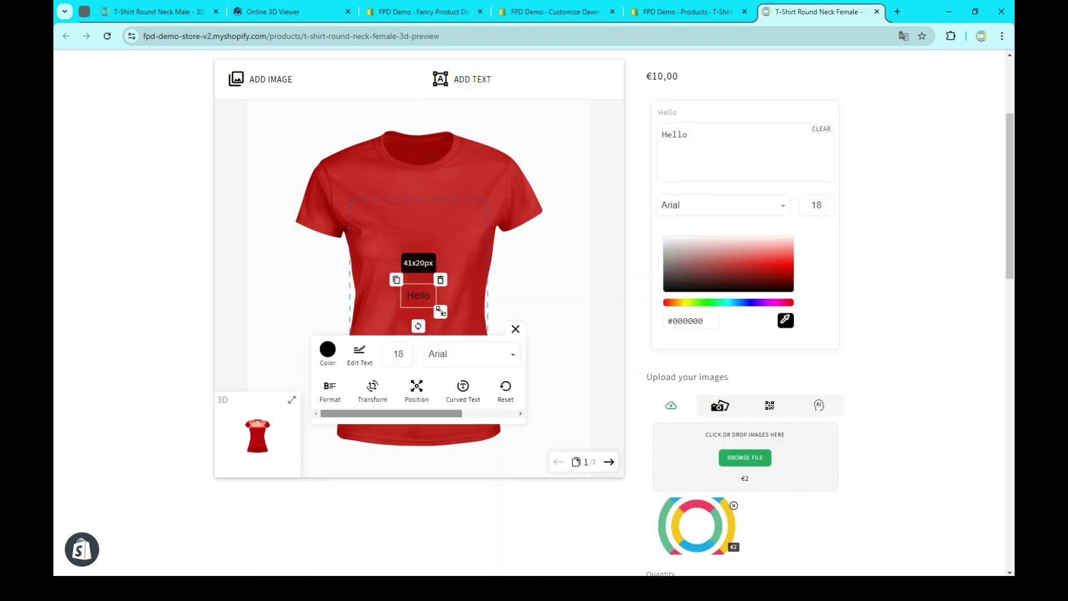
left_click_drag(441, 311, 480, 326)
left_click_drag(417, 294, 417, 246)
left_click(292, 400)
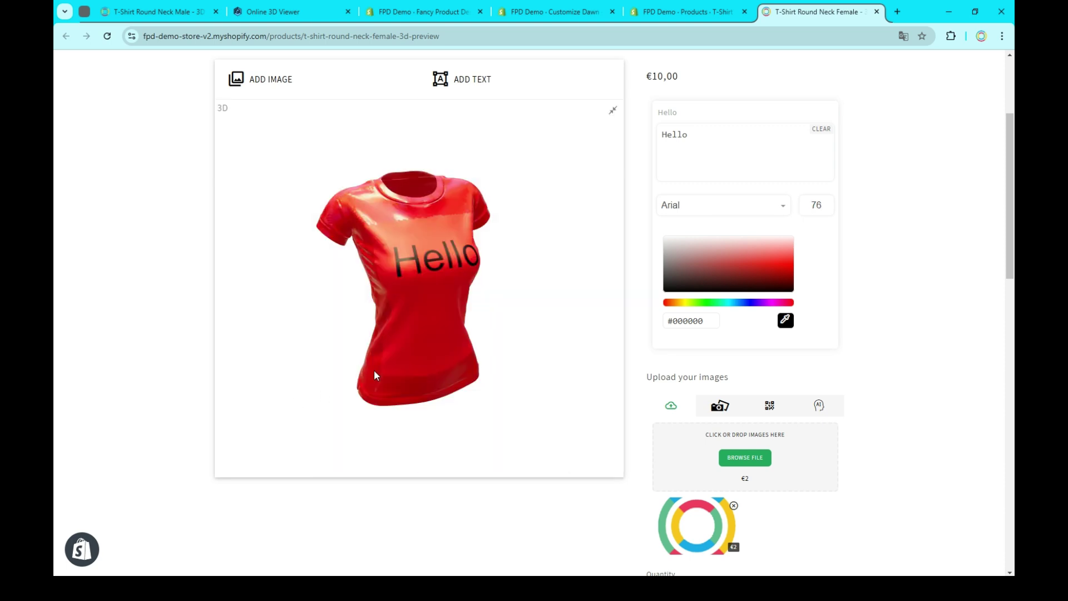